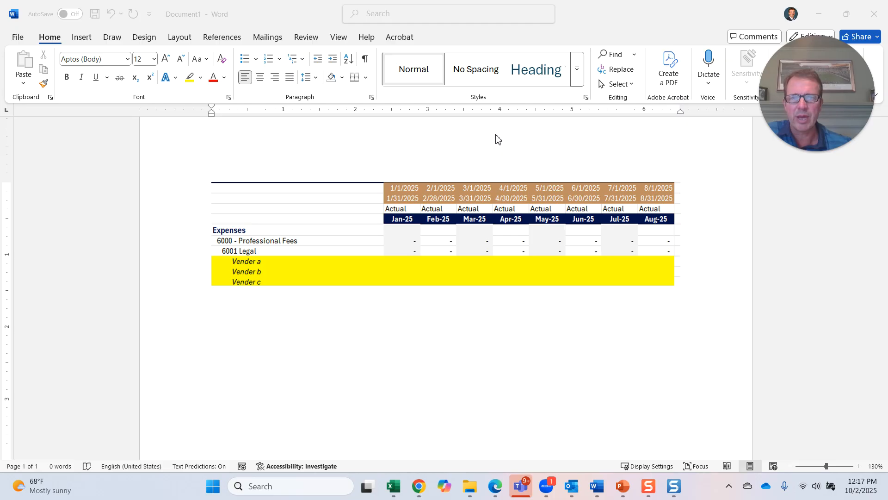
# - Switch to the Excel workbook and inspect the FLASHQ.ACCOUNT_BALANCE formulas in cells B9 and C9
pyautogui.click(817, 15)
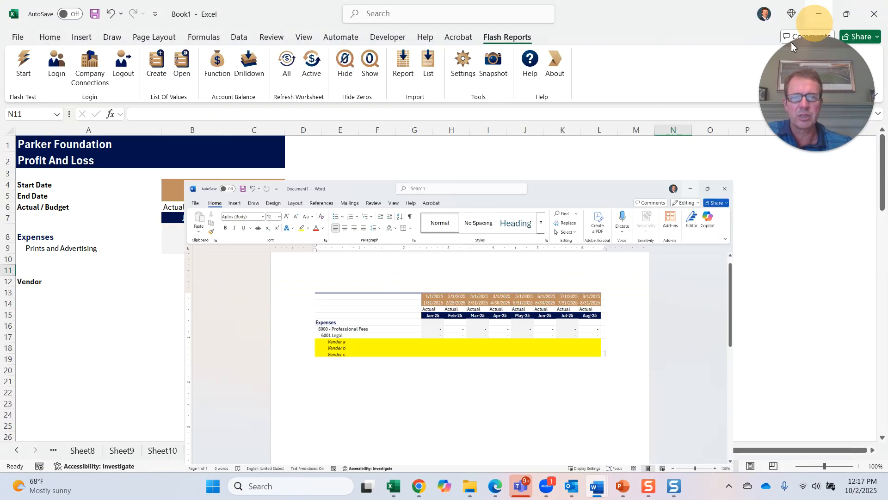
pyautogui.moveTo(401, 325); pyautogui.dragTo(400, 317)
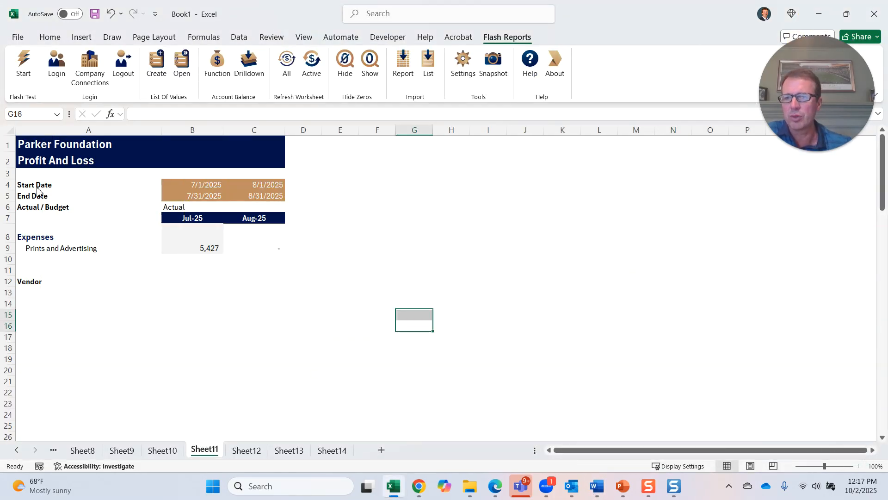
pyautogui.click(61, 190)
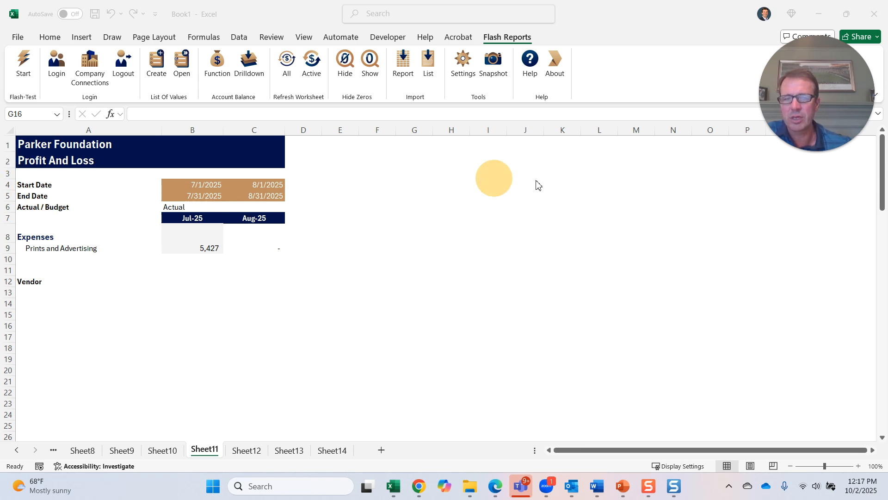
pyautogui.click(414, 229)
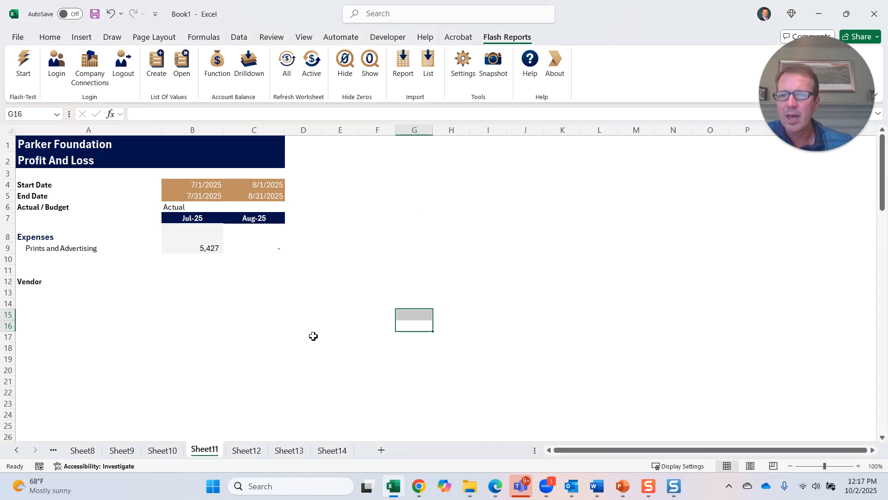
pyautogui.click(203, 251)
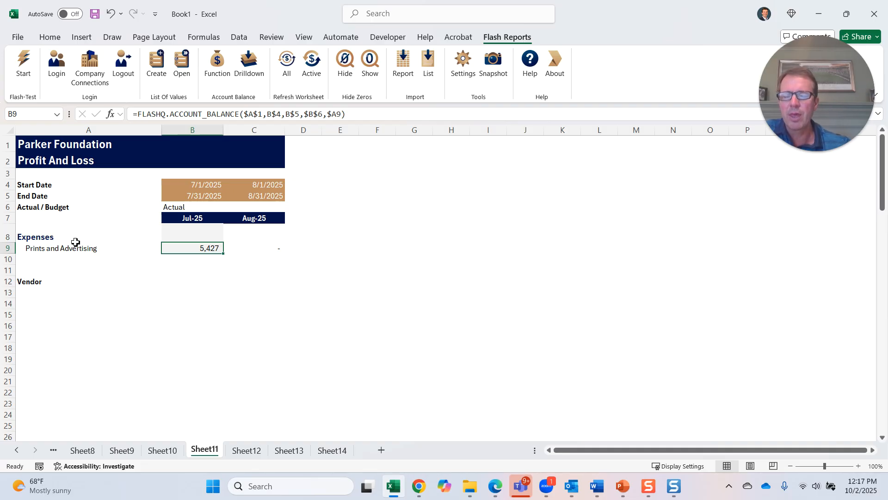
pyautogui.click(283, 114)
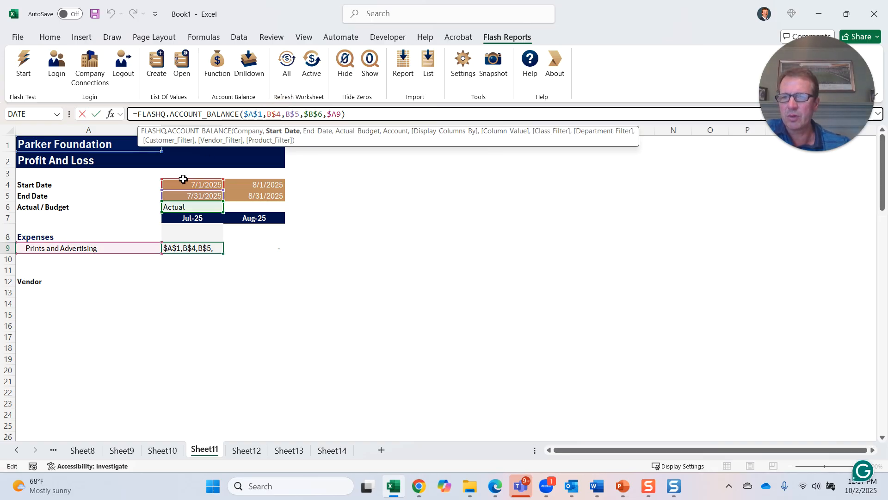
pyautogui.press('Return')
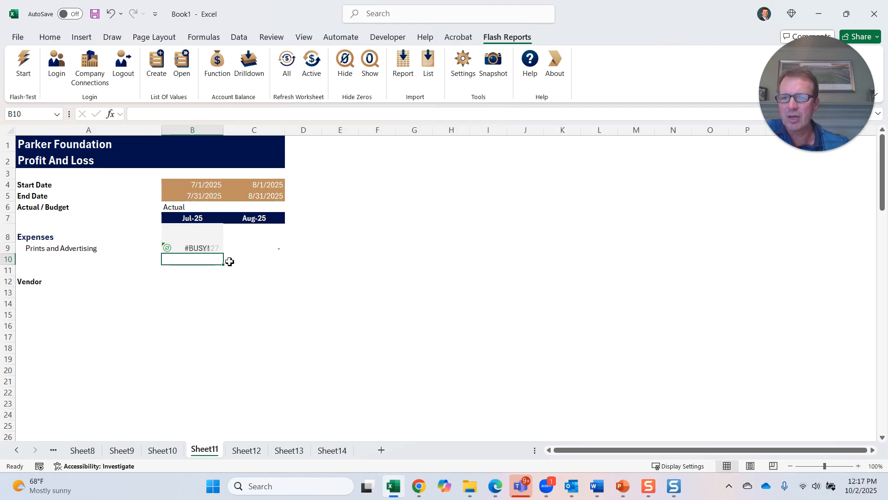
pyautogui.click(205, 249)
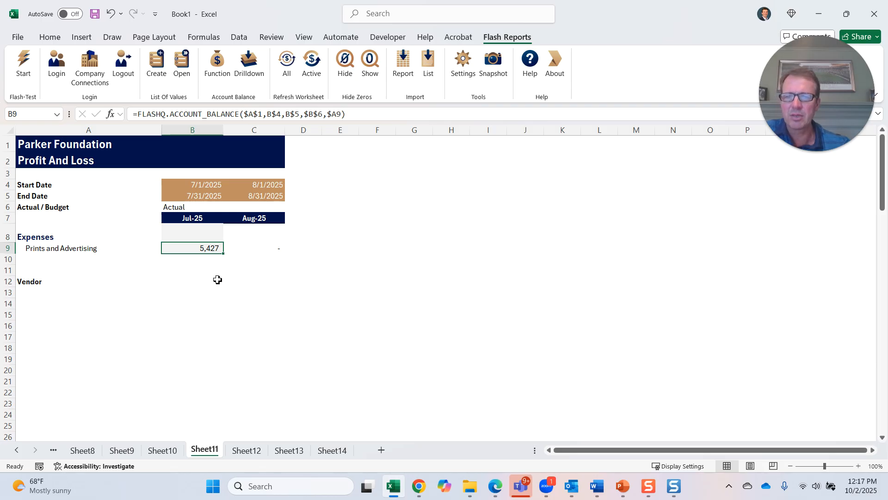
pyautogui.click(272, 248)
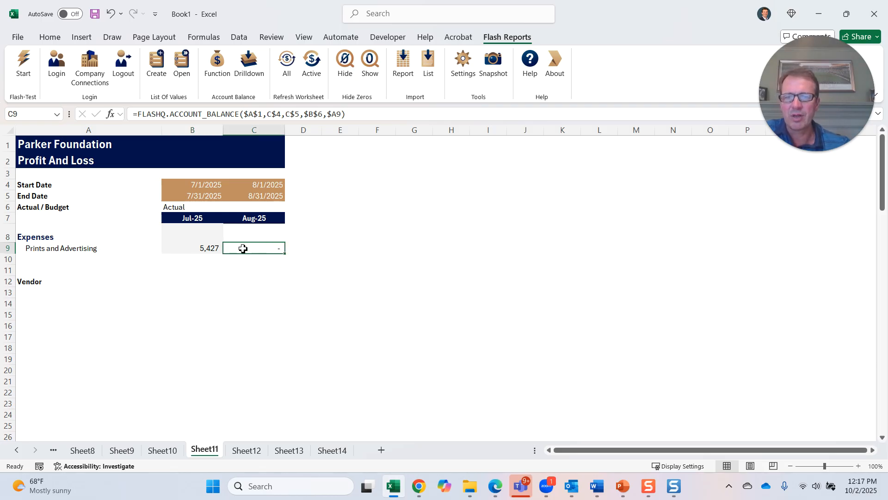
pyautogui.click(200, 251)
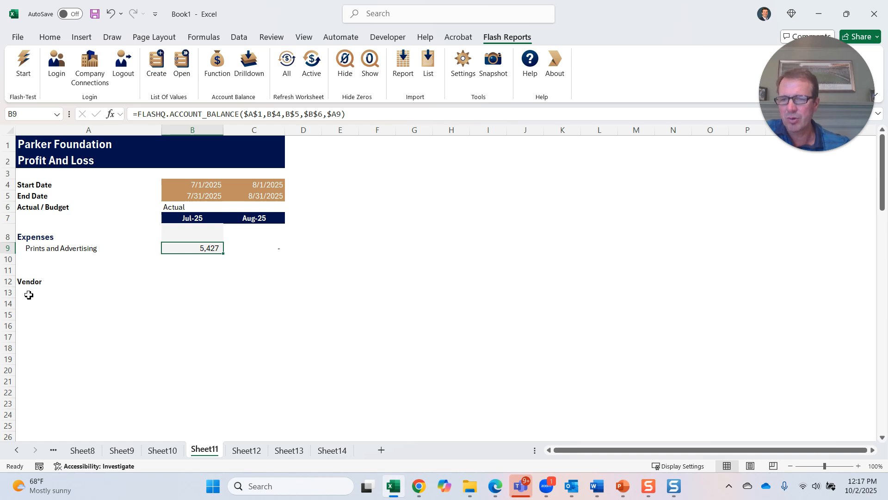
# - Import the Parker Foundation vendor list down column A starting at A13 using Import List with Fill Down
pyautogui.moveTo(29, 291); pyautogui.dragTo(27, 418)
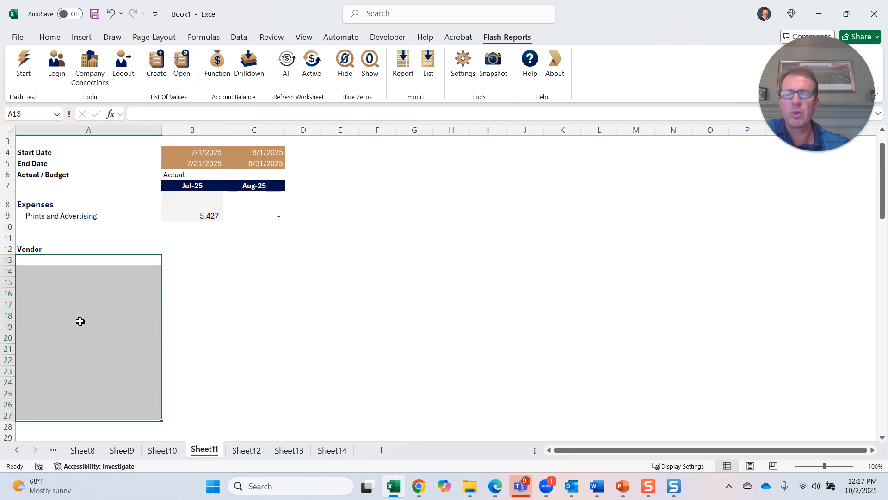
pyautogui.scroll(1, 80, 321)
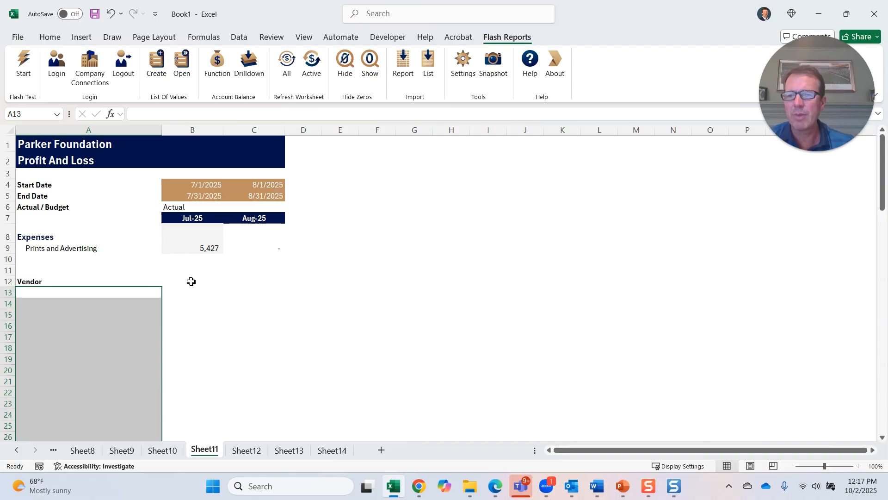
pyautogui.click(199, 248)
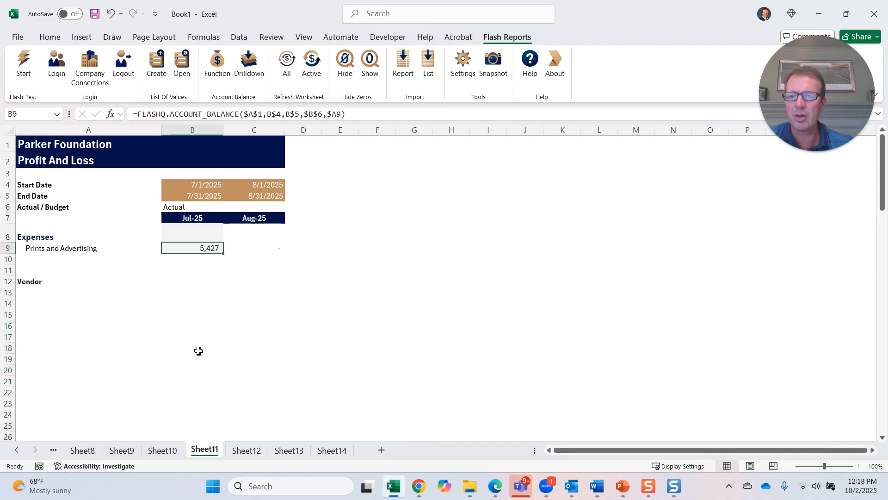
pyautogui.click(32, 294)
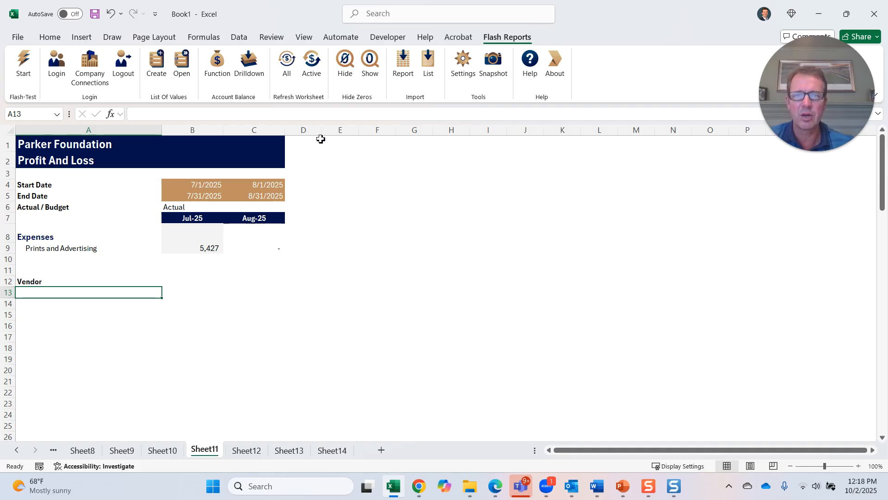
pyautogui.click(429, 63)
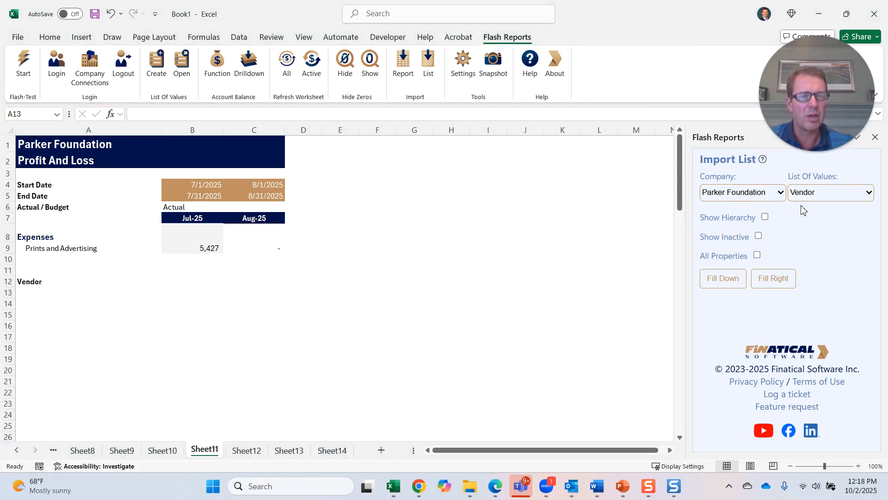
pyautogui.click(782, 195)
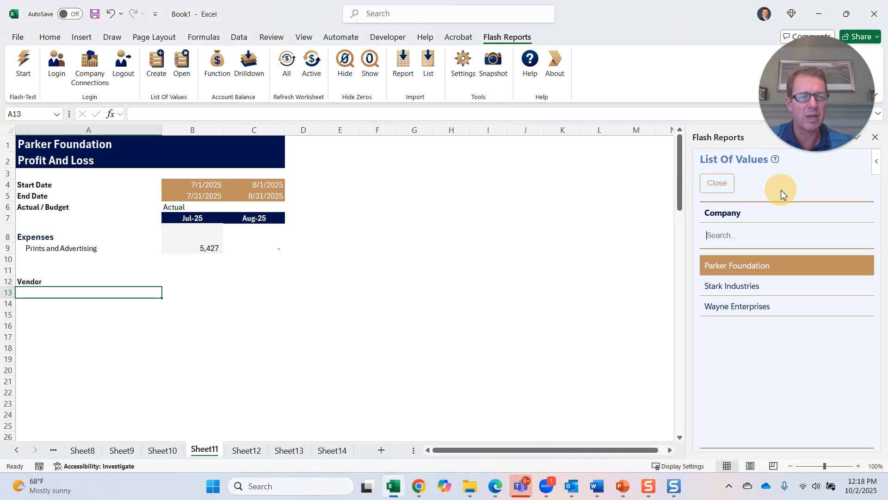
pyautogui.click(757, 257)
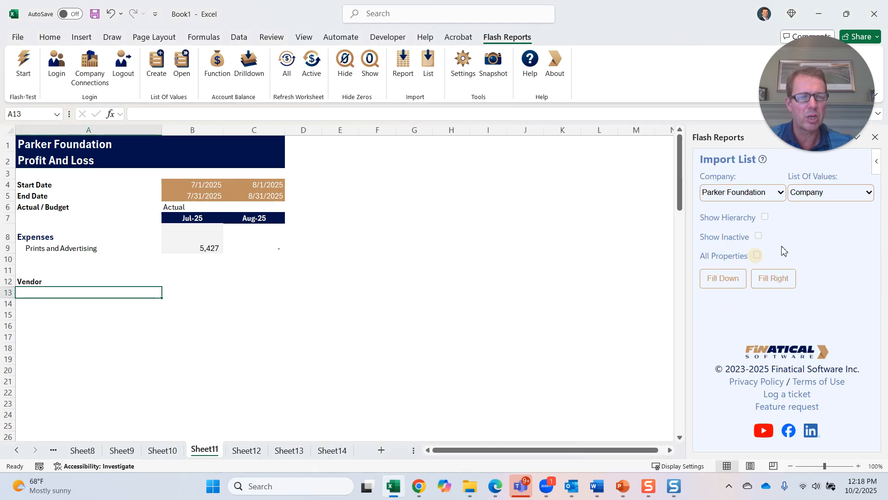
pyautogui.click(864, 192)
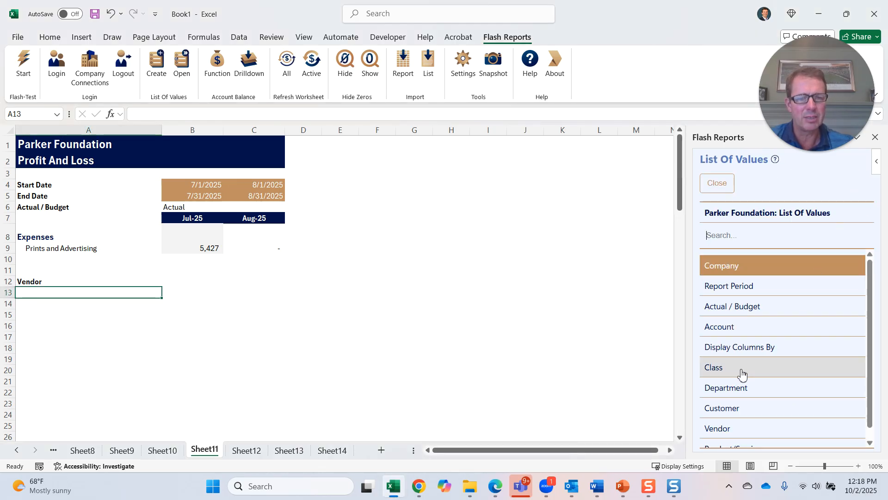
pyautogui.click(738, 432)
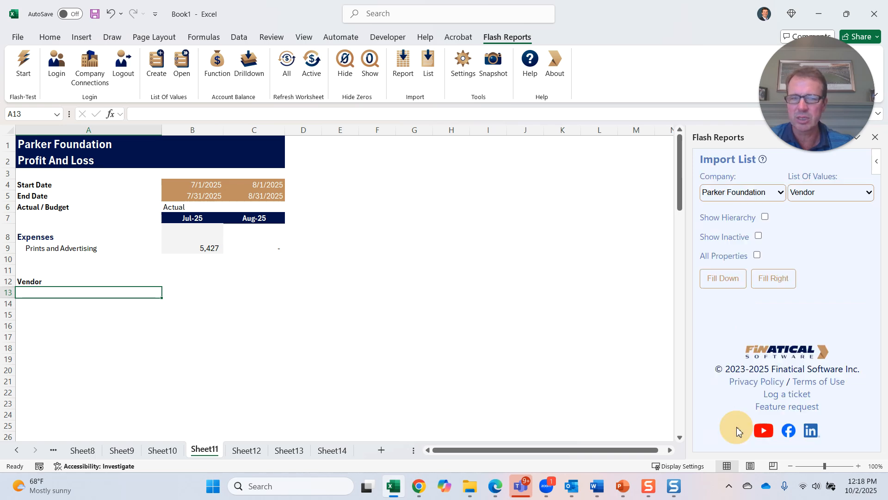
pyautogui.click(719, 286)
pyautogui.scroll(-6, 271, 360)
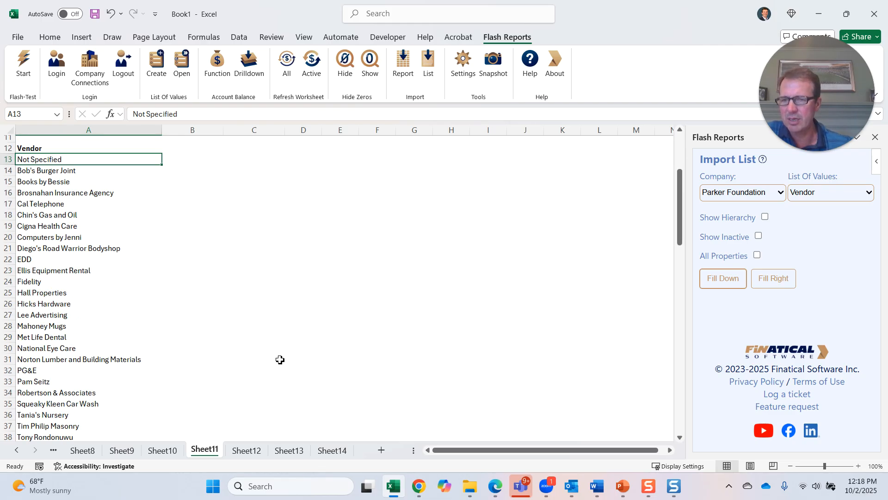
pyautogui.scroll(6, 278, 359)
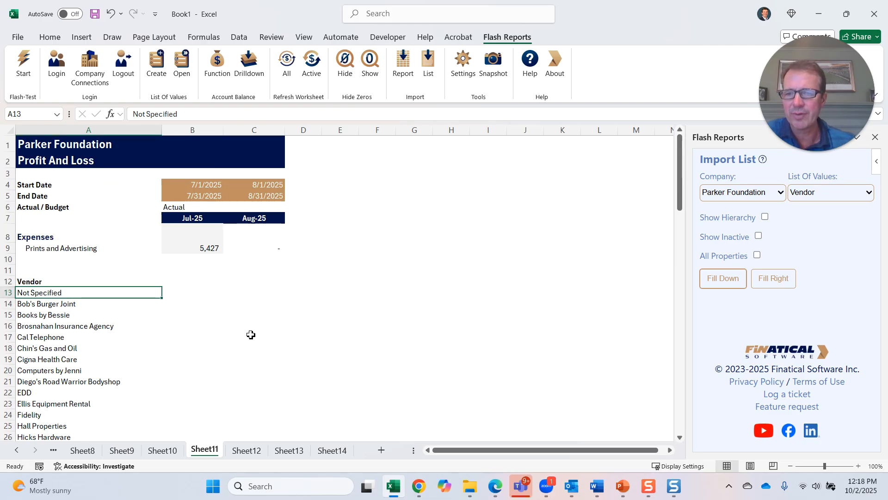
# - Start an Account Balance function for B13 and set its column value to display columns by Vendor
pyautogui.click(185, 291)
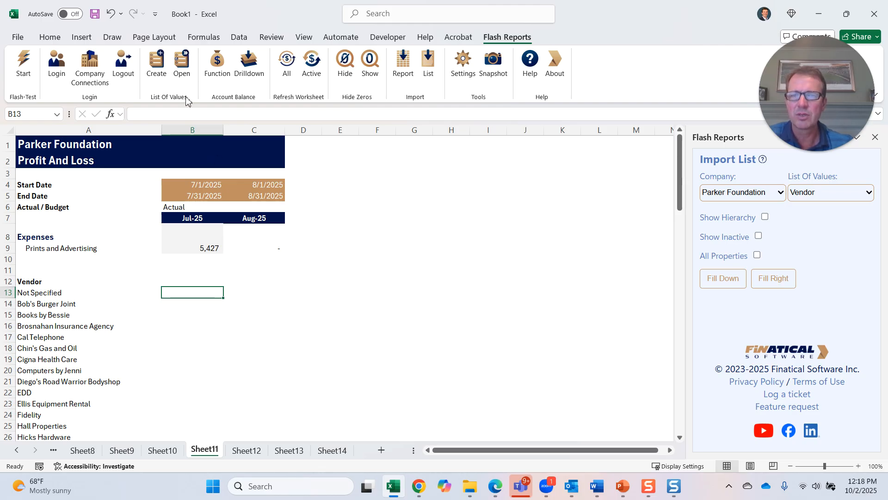
pyautogui.click(217, 62)
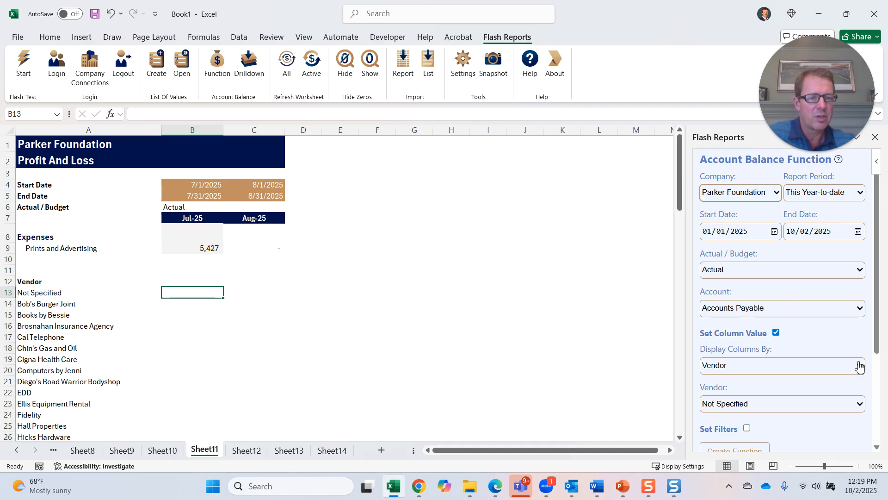
pyautogui.click(776, 333)
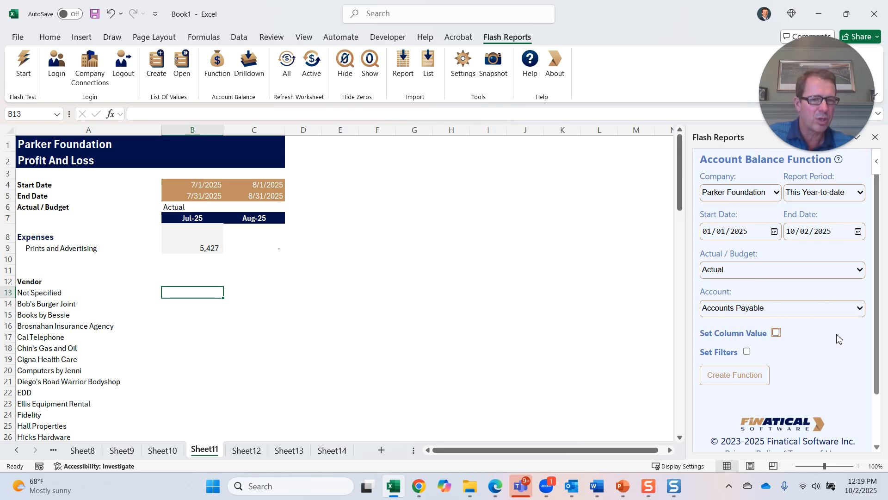
pyautogui.click(775, 333)
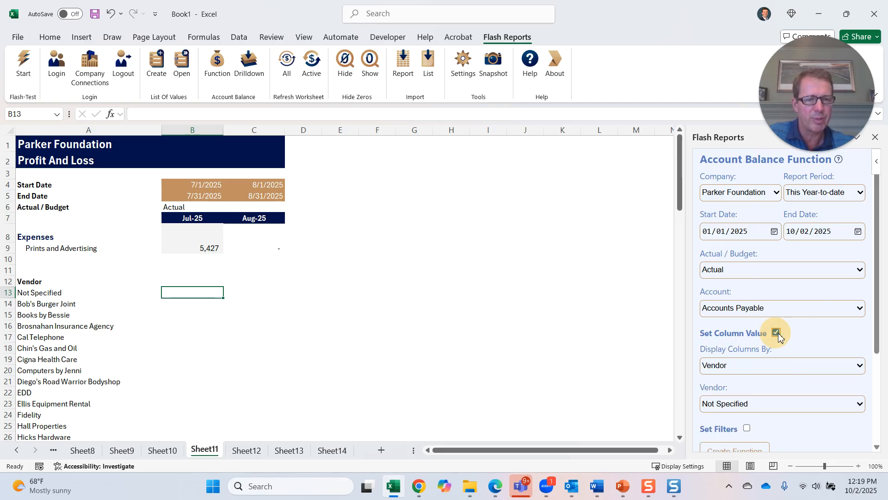
pyautogui.scroll(-2, 824, 335)
pyautogui.click(859, 309)
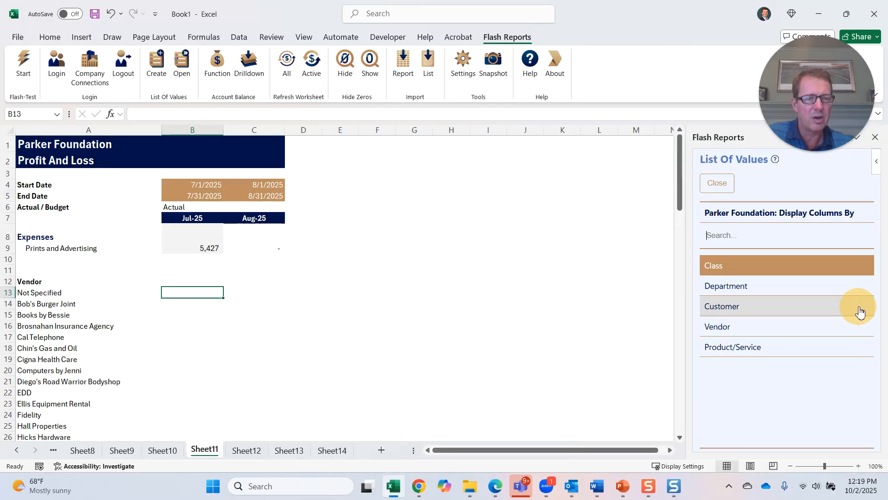
pyautogui.click(779, 268)
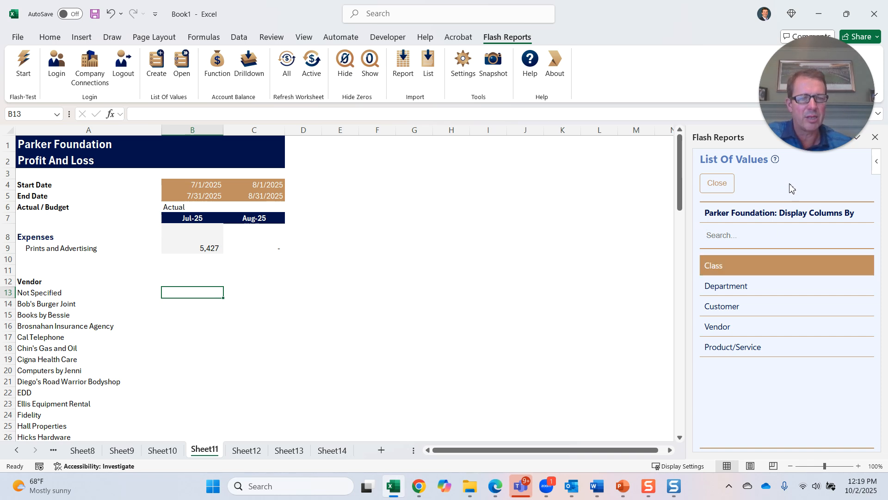
pyautogui.click(750, 331)
# - Create the Accounts Payable account balance function in B13 with the vendor left as Not Specified
pyautogui.scroll(-2, 810, 270)
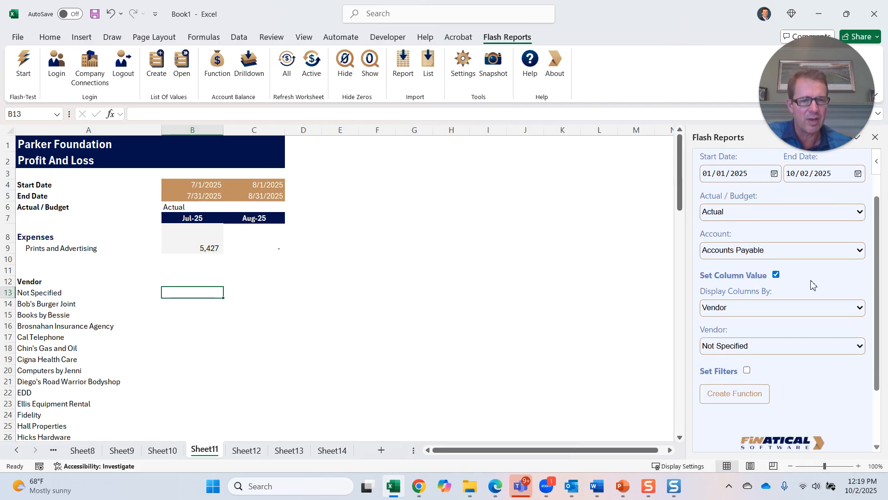
pyautogui.click(859, 346)
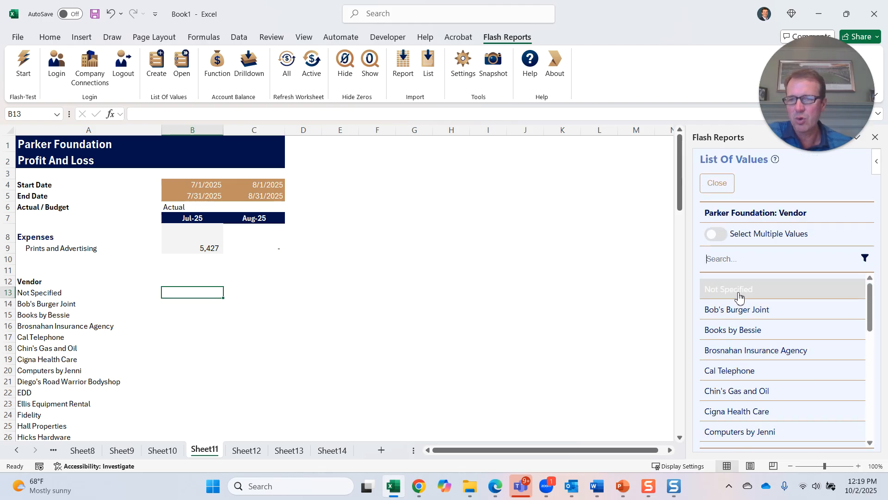
pyautogui.click(717, 184)
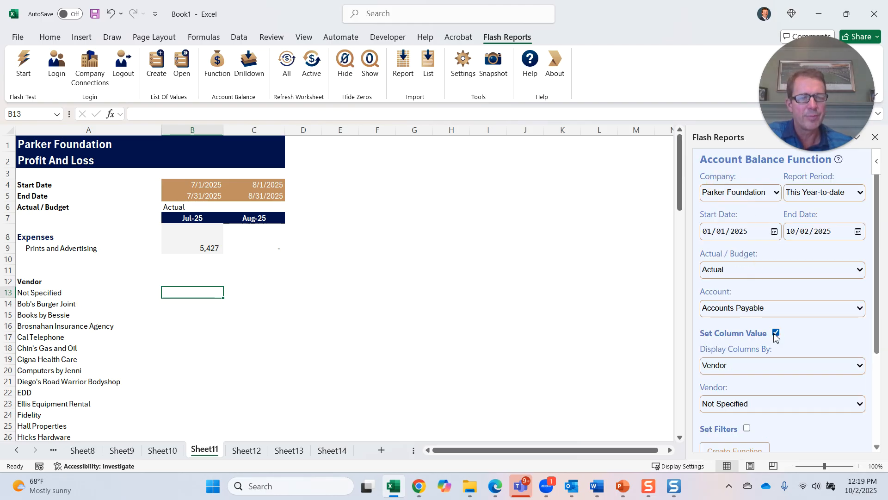
pyautogui.scroll(-2, 775, 361)
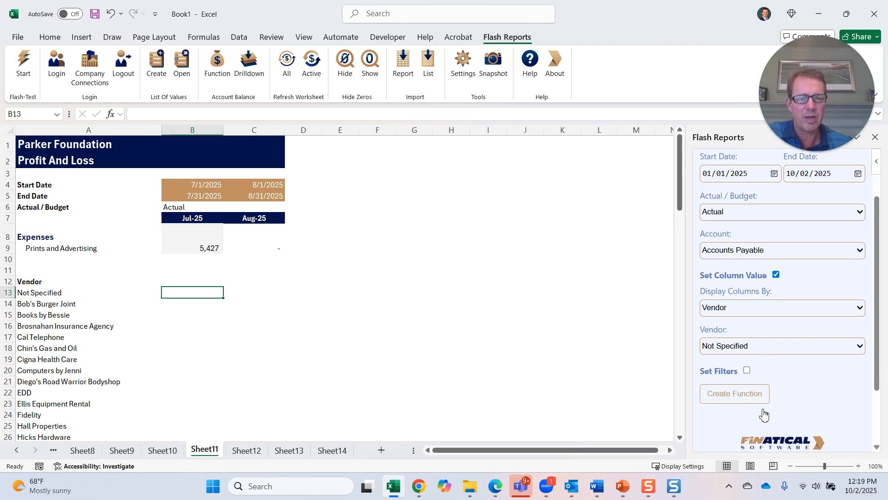
pyautogui.click(735, 394)
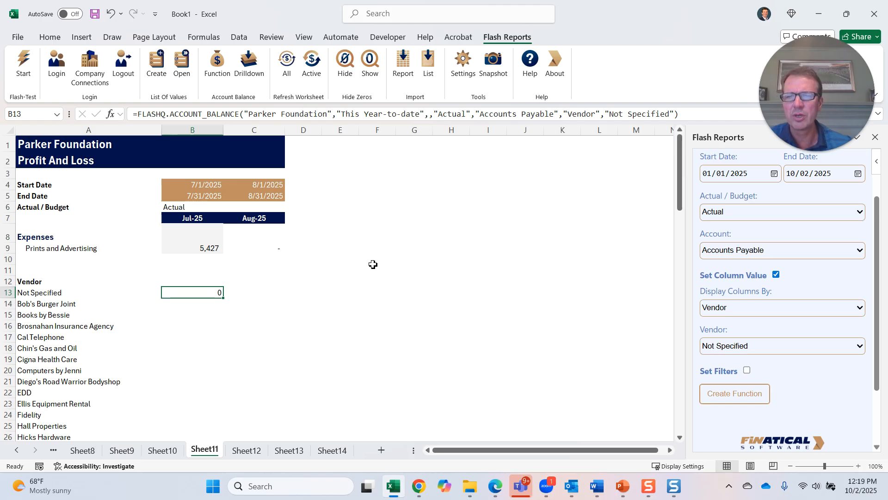
# - Open B13's function arguments and set the Company argument to cell A1
pyautogui.click(110, 113)
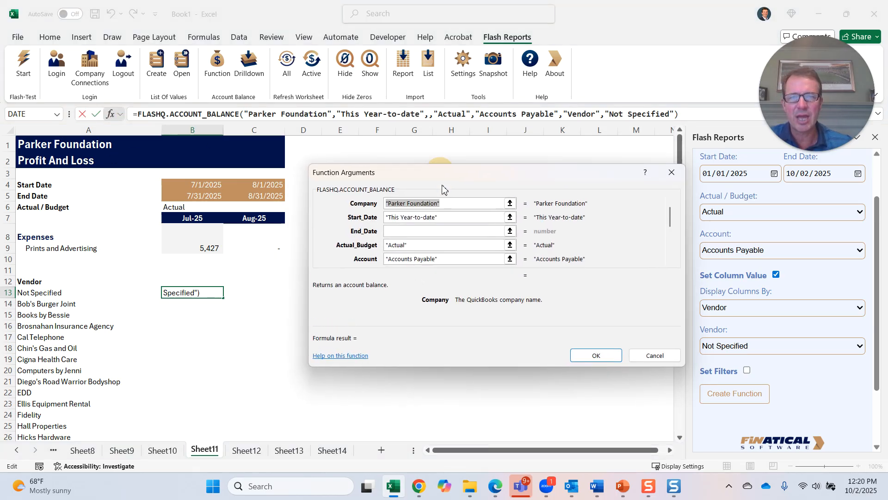
pyautogui.moveTo(440, 173); pyautogui.dragTo(447, 213)
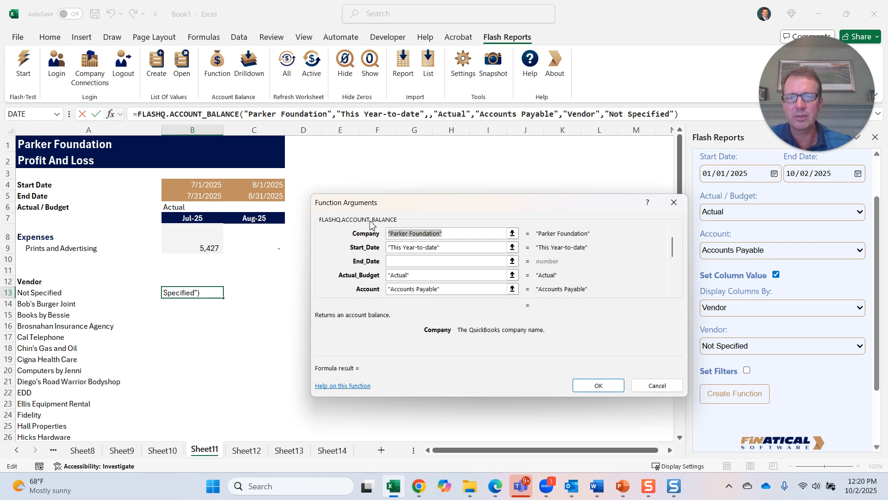
pyautogui.click(56, 146)
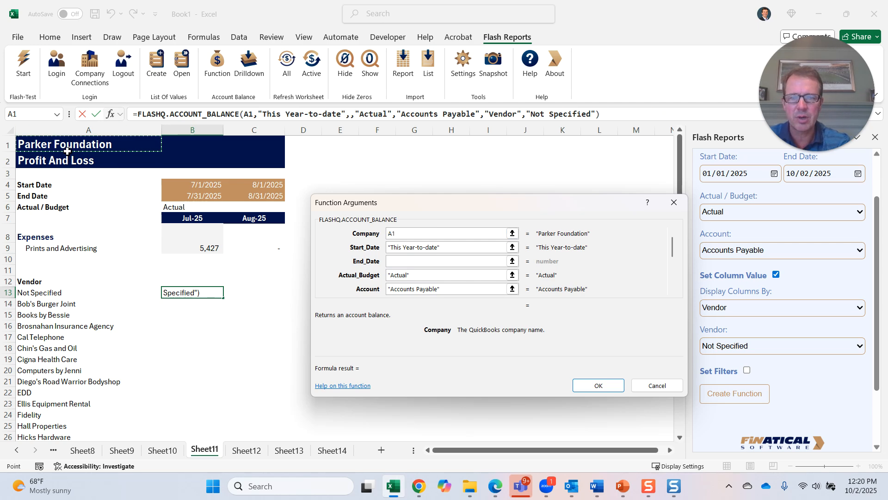
# - Make the Company argument absolute as $A$1 and link Start_Date to cell B$4
pyautogui.press('F4')
pyautogui.moveTo(443, 248); pyautogui.dragTo(388, 247)
pyautogui.click(205, 186)
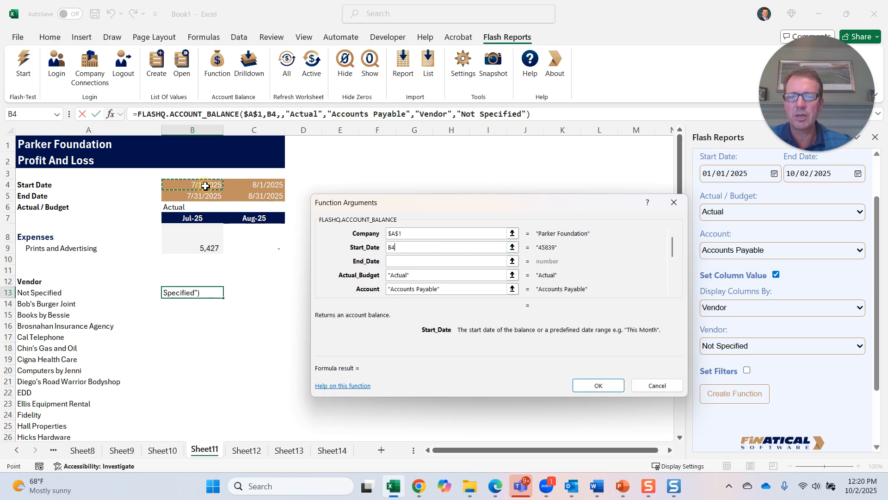
pyautogui.press('F4')
pyautogui.press('F4')
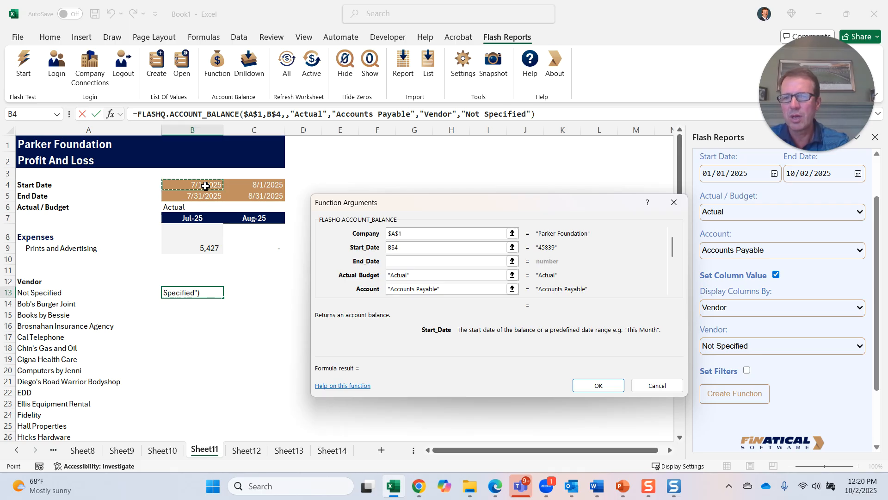
# - Link End_Date to B$5 and Actual_Budget to $B$6 in the function arguments
pyautogui.click(397, 261)
pyautogui.click(200, 200)
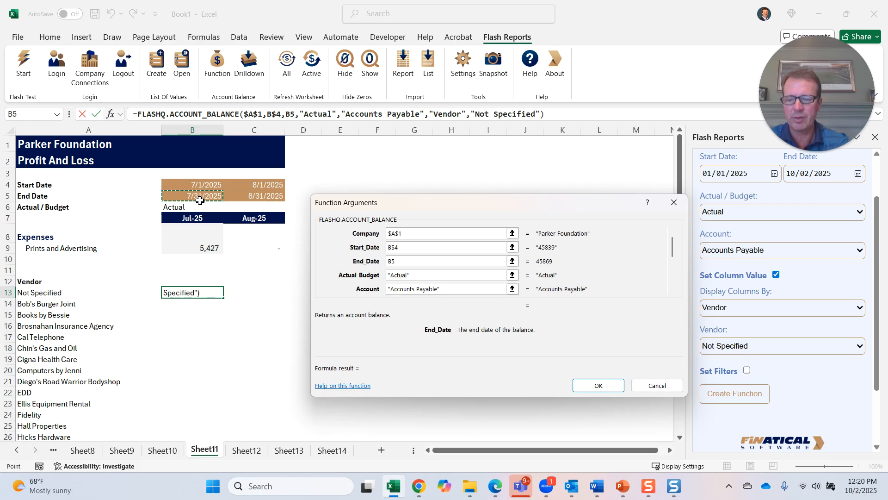
pyautogui.press('F4')
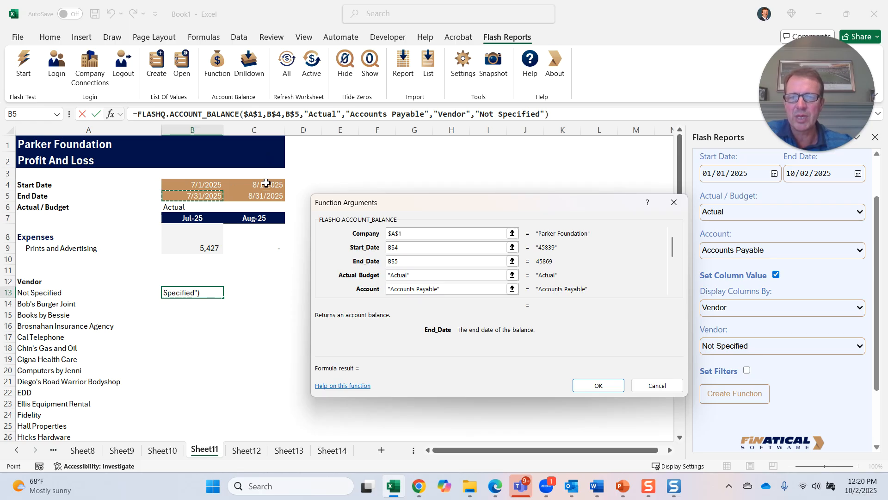
pyautogui.moveTo(440, 275); pyautogui.dragTo(256, 258)
pyautogui.click(186, 204)
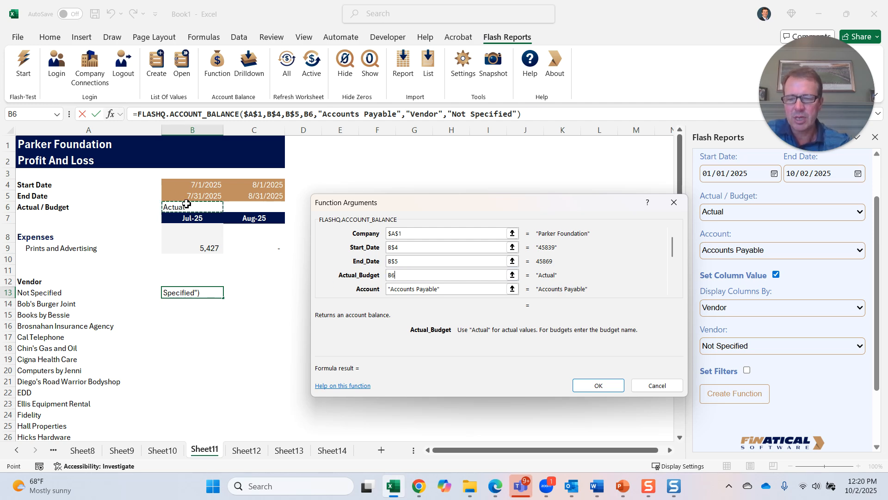
pyautogui.press('F4')
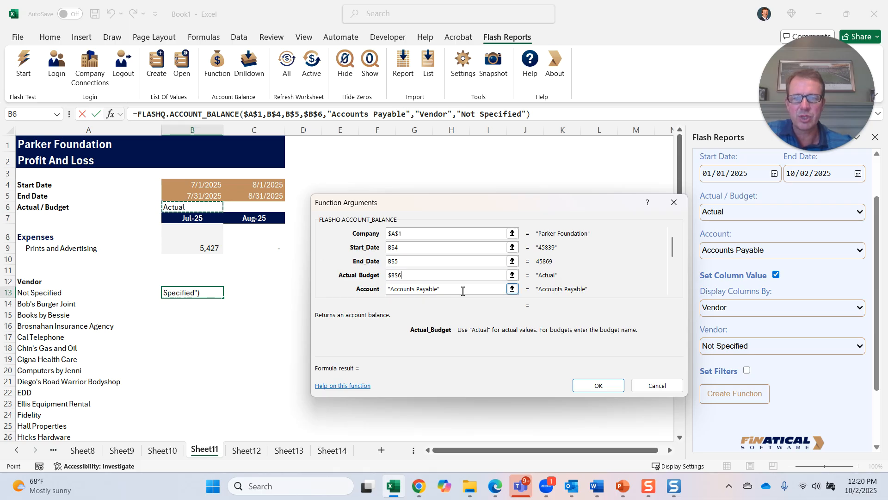
# - Replace the Account argument with a reference to the expense account cell as $A9
pyautogui.moveTo(505, 289); pyautogui.dragTo(363, 292)
pyautogui.click(67, 297)
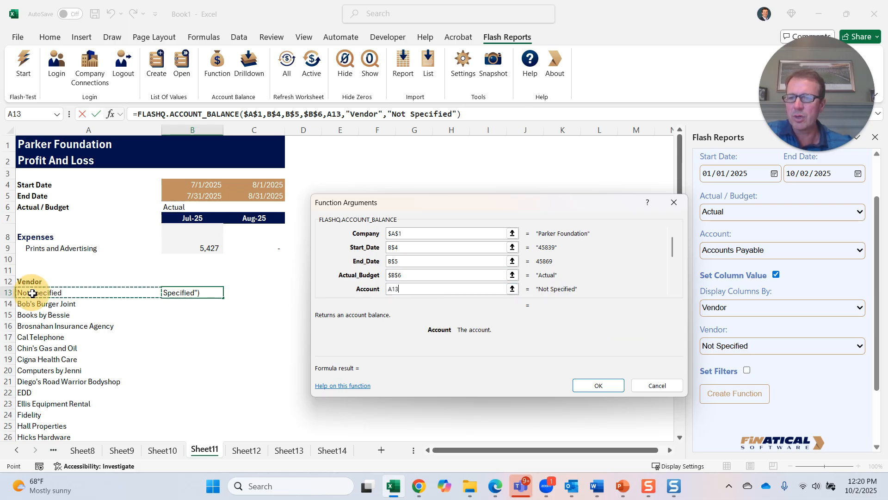
pyautogui.click(81, 254)
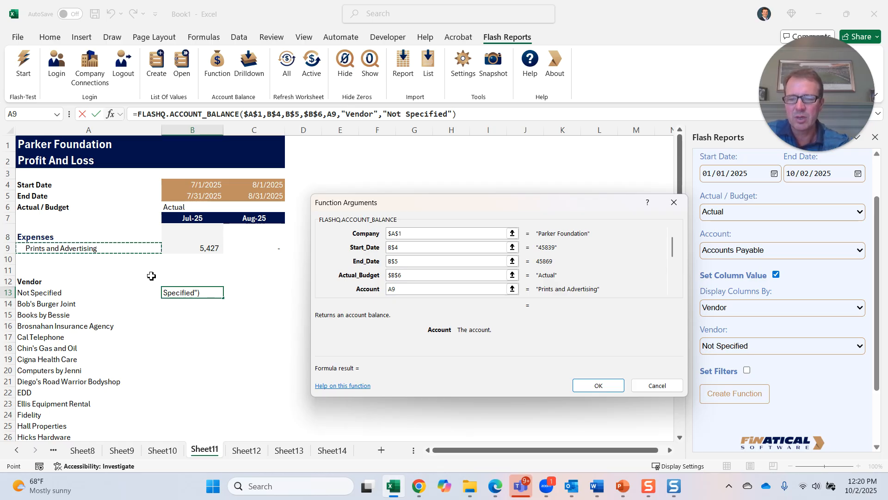
pyautogui.press('F4')
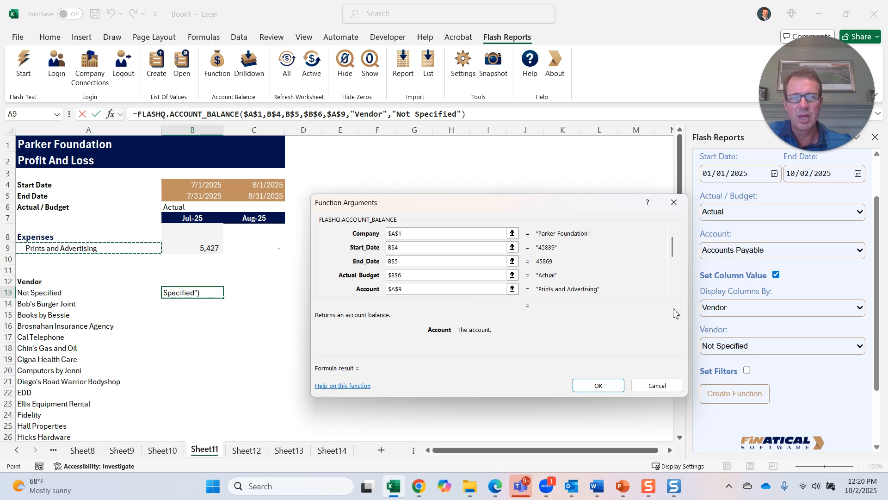
# - Set Column_Value to $A13 so the vendor comes from column A, and confirm the function
pyautogui.click(672, 291)
pyautogui.click(672, 290)
pyautogui.click(672, 291)
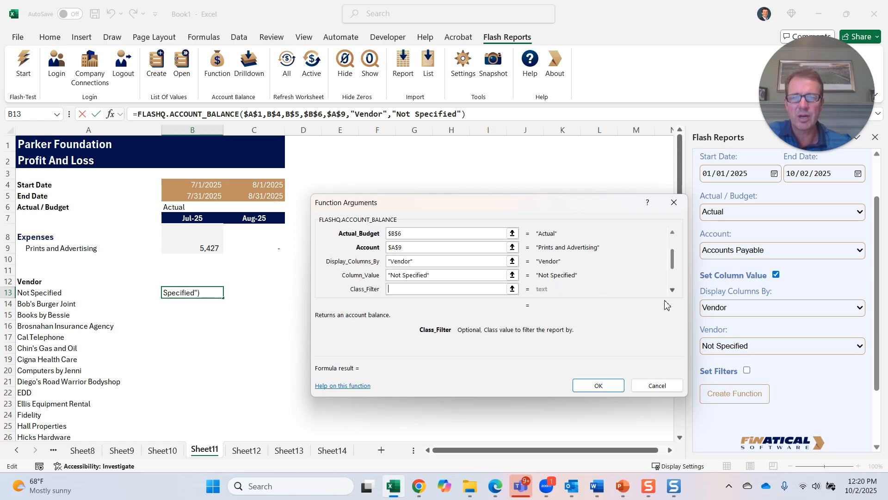
pyautogui.hotkey('shift', 'Tab')
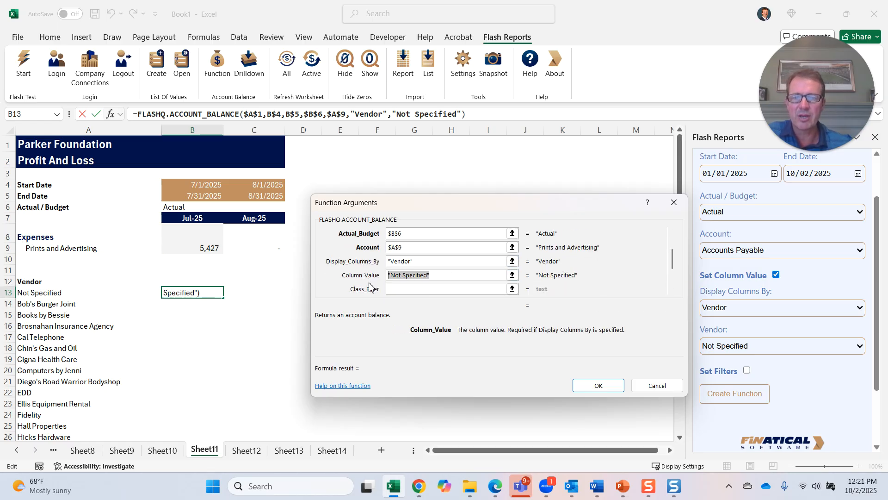
pyautogui.click(36, 294)
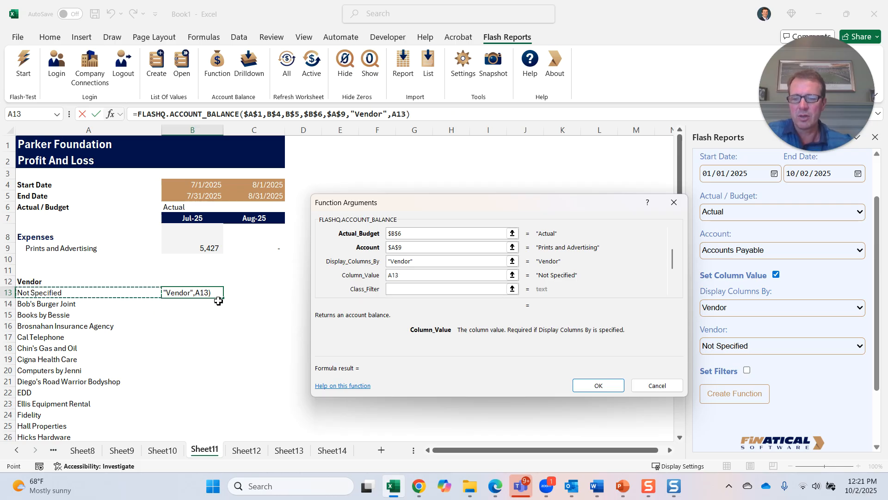
pyautogui.press('F4')
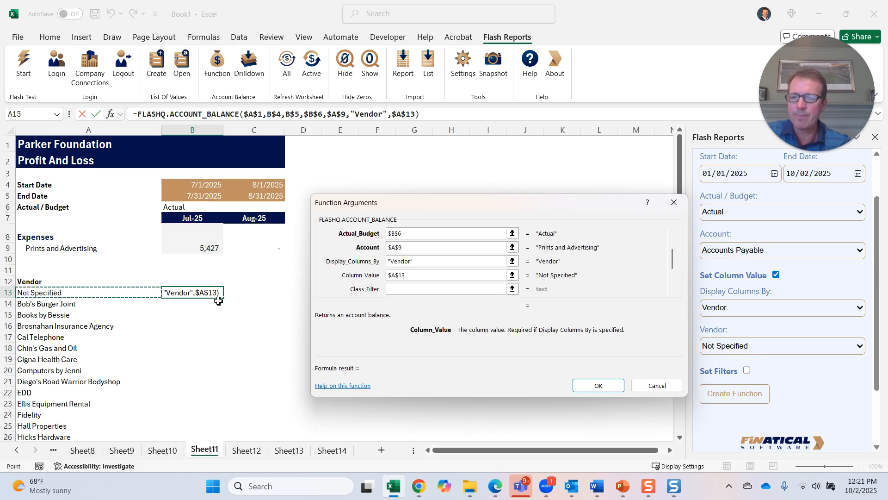
pyautogui.press('F4')
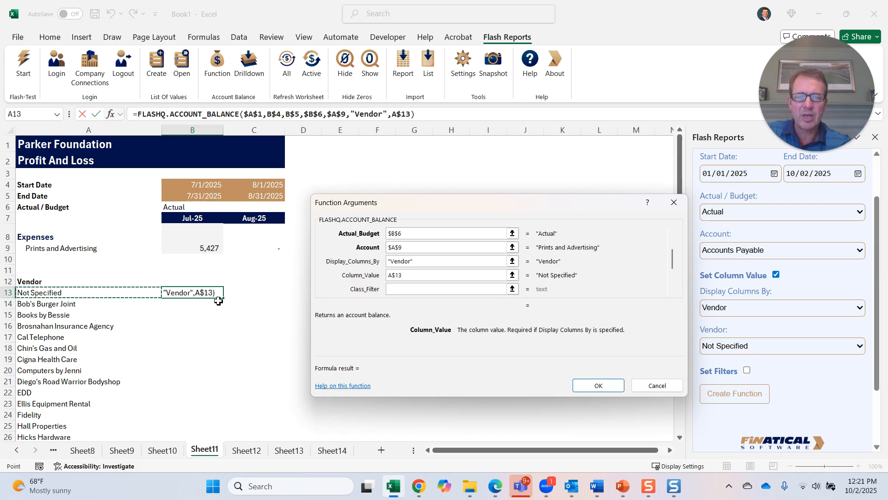
pyautogui.press('F4')
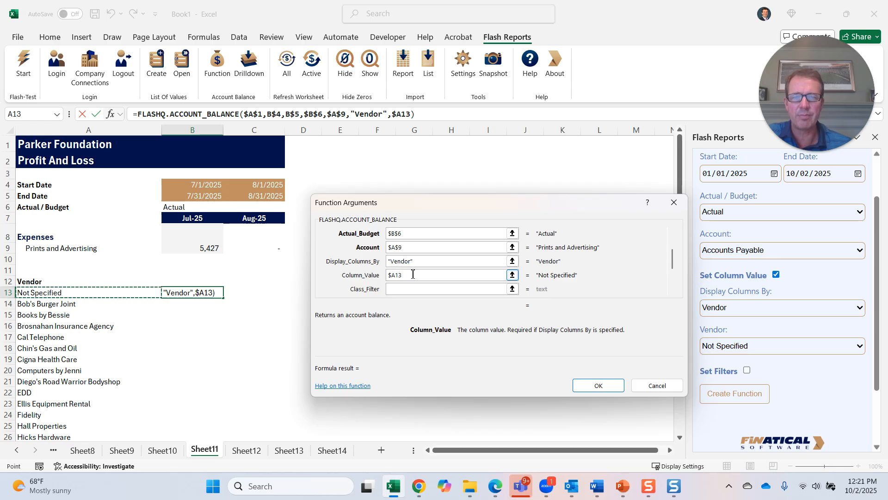
pyautogui.click(608, 387)
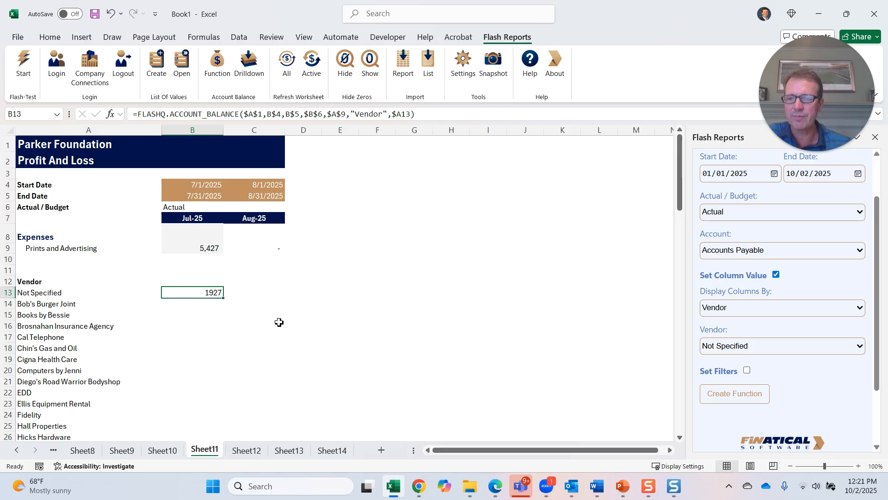
# - Fill B13's account balance formula down the whole vendor list in column B
pyautogui.doubleClick(224, 298)
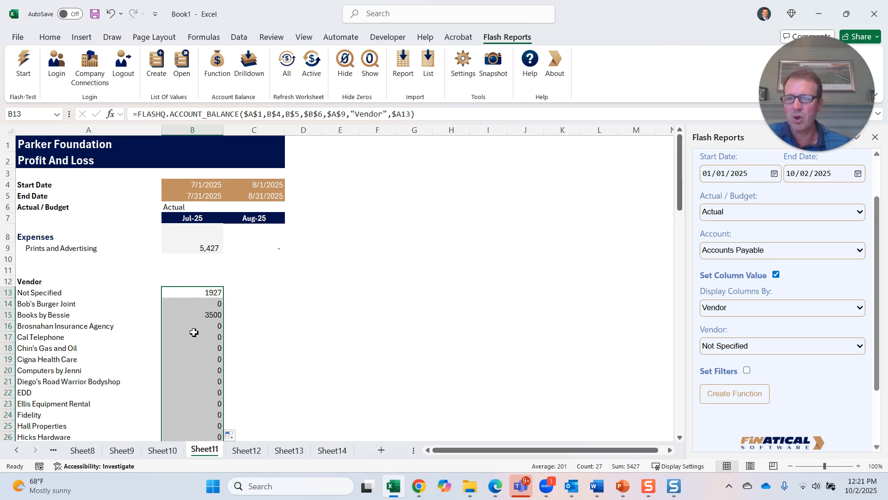
pyautogui.scroll(-7, 195, 332)
pyautogui.scroll(7, 197, 333)
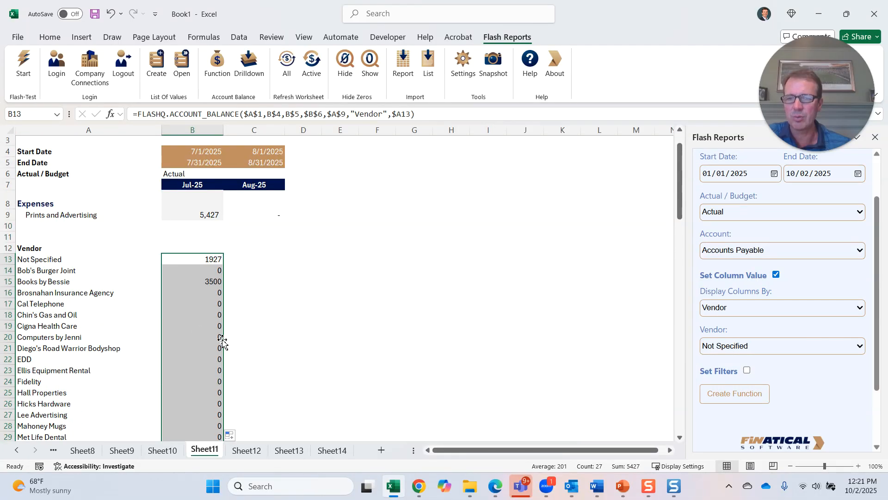
pyautogui.click(202, 260)
pyautogui.click(187, 284)
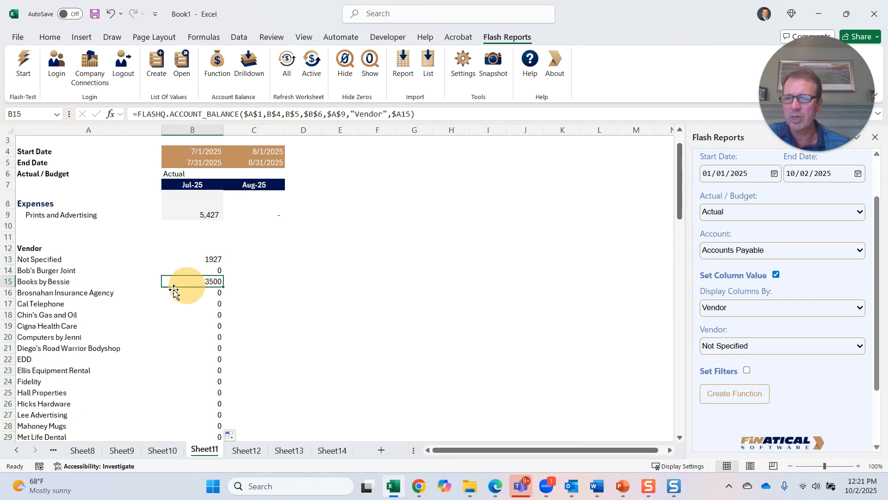
pyautogui.click(33, 279)
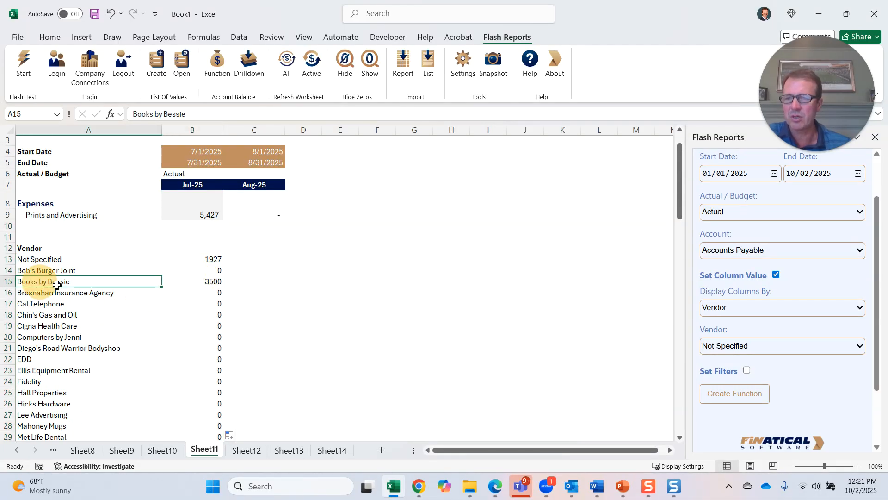
pyautogui.click(202, 215)
pyautogui.moveTo(205, 259); pyautogui.dragTo(208, 279)
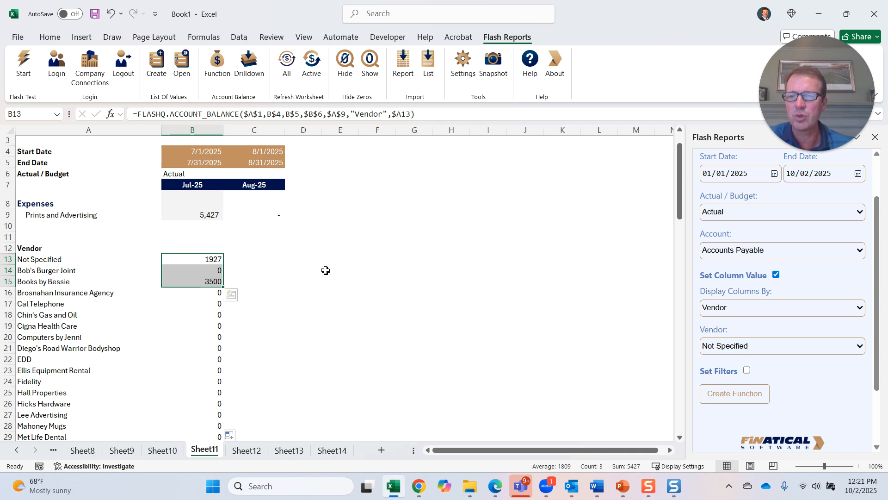
# - Drill down on the July Prints and Advertising total and review its transaction amounts against the vendor figures
pyautogui.click(200, 215)
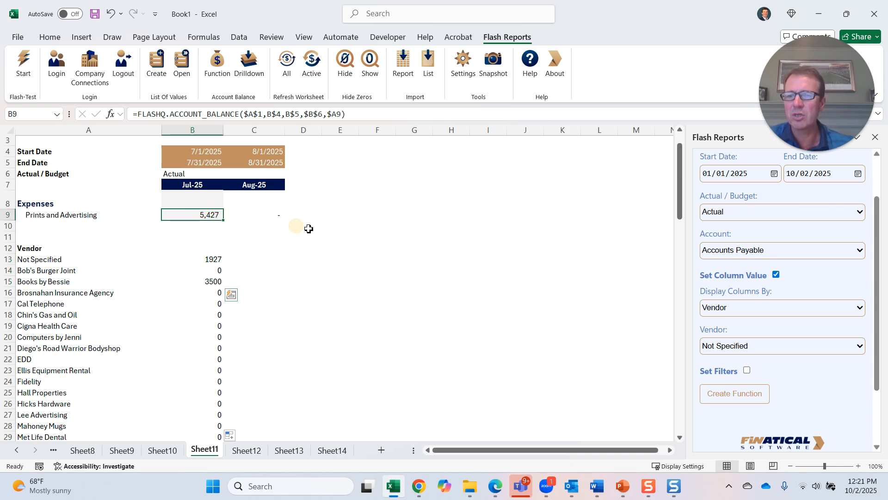
pyautogui.click(259, 72)
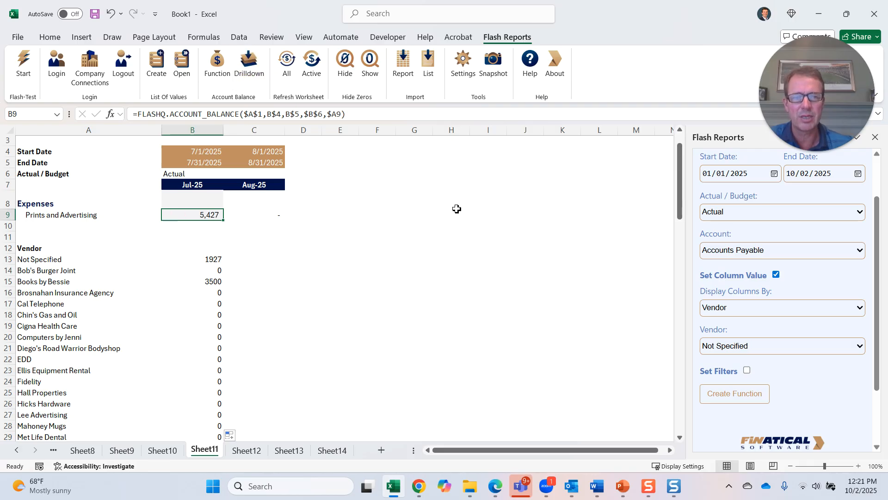
pyautogui.click(875, 137)
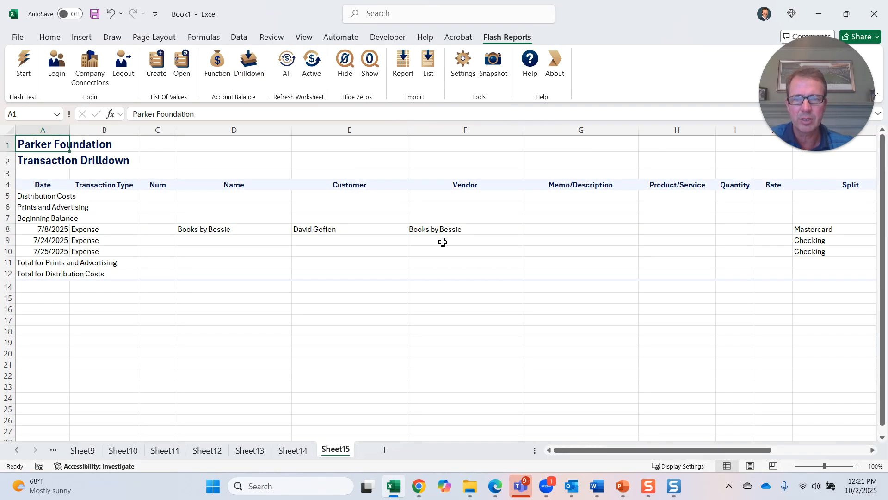
pyautogui.moveTo(621, 451); pyautogui.dragTo(694, 451)
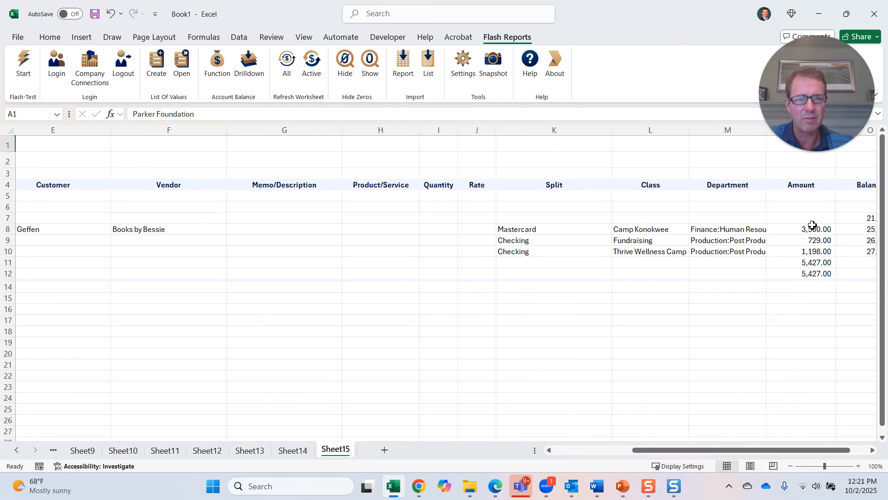
pyautogui.moveTo(828, 236); pyautogui.dragTo(814, 252)
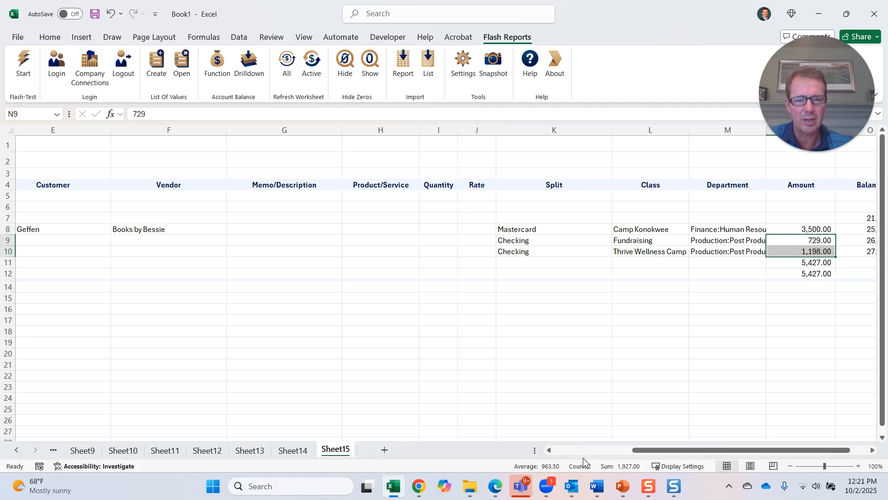
pyautogui.click(165, 451)
pyautogui.click(204, 259)
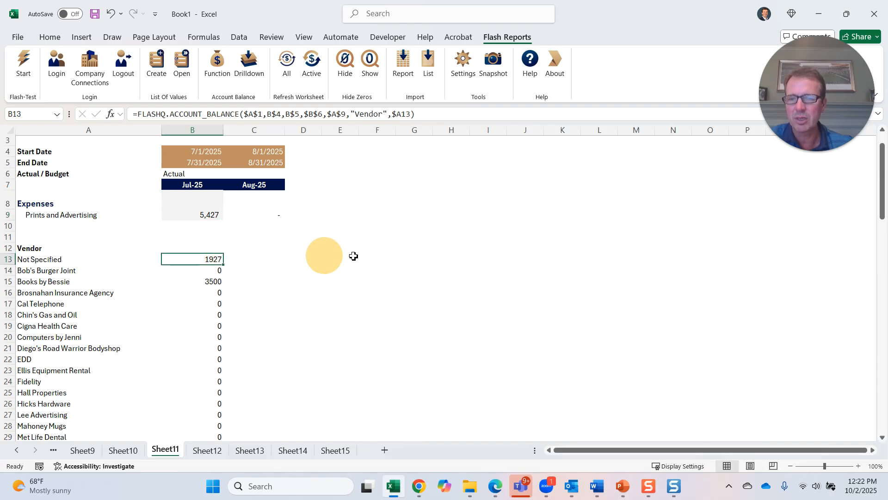
pyautogui.click(215, 282)
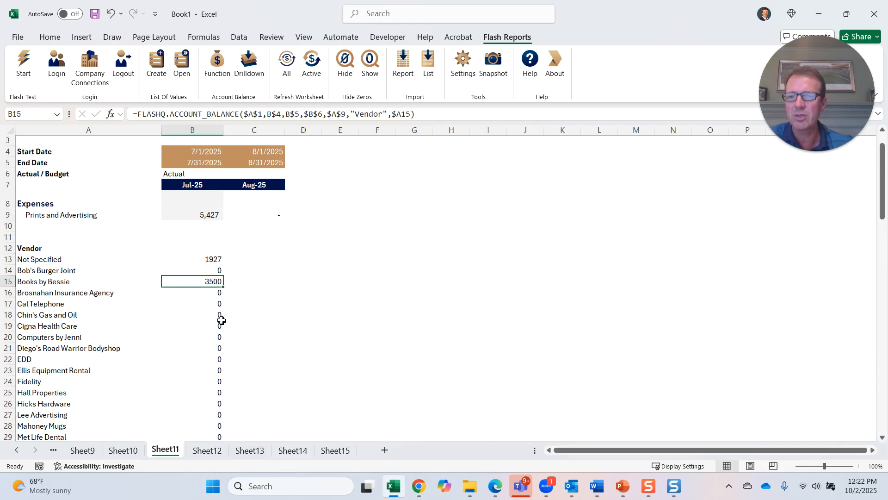
pyautogui.click(204, 258)
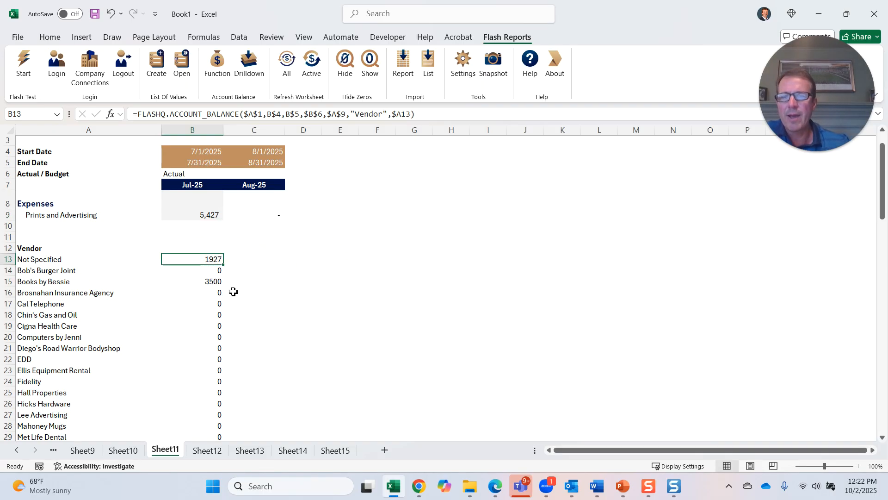
# - Copy the vendor formula from B13 into C13 and fill it down column C for August
pyautogui.scroll(1, 338, 245)
pyautogui.moveTo(228, 301); pyautogui.dragTo(284, 300)
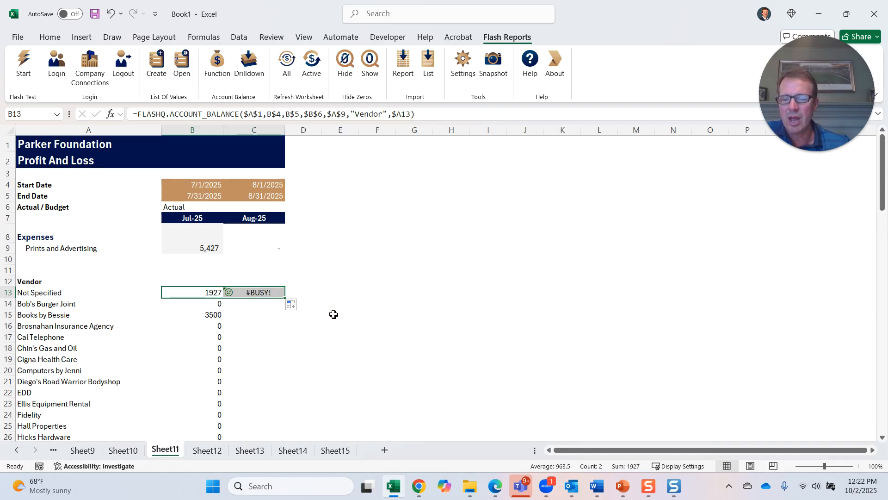
pyautogui.click(348, 255)
pyautogui.click(277, 293)
pyautogui.doubleClick(285, 298)
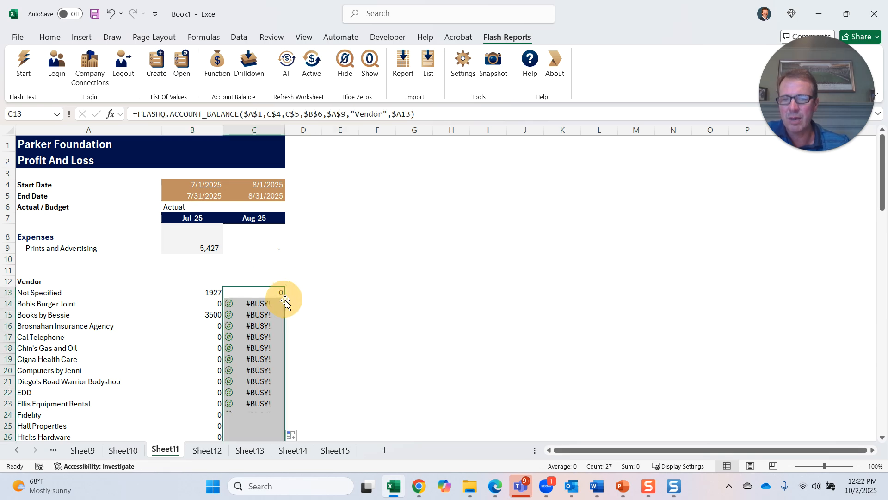
pyautogui.scroll(-6, 268, 353)
pyautogui.scroll(6, 274, 351)
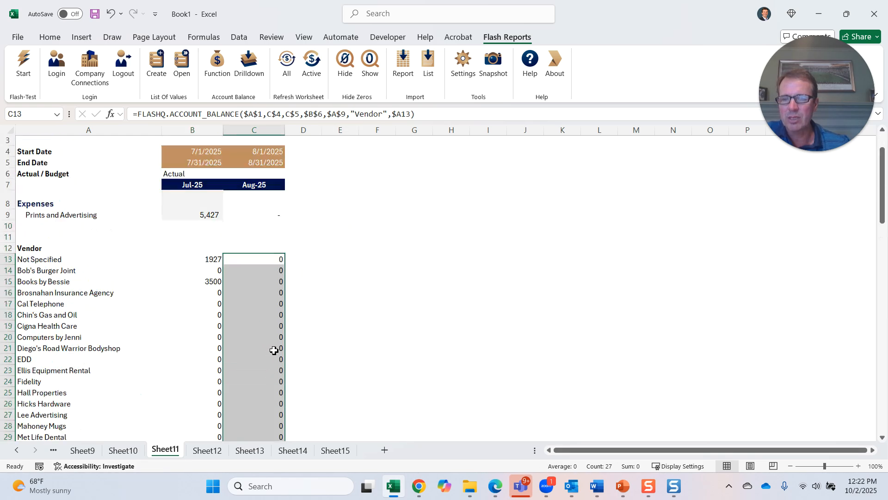
pyautogui.scroll(1, 276, 324)
# - Change the account in A9 to Flash:Total Expenses, picked from a Parker Foundation account list of values filtered by "expe"
pyautogui.click(263, 249)
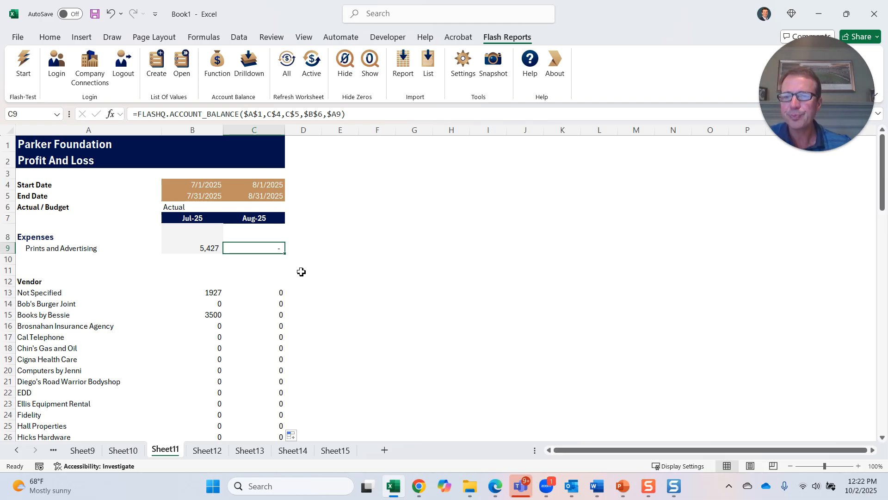
pyautogui.click(55, 250)
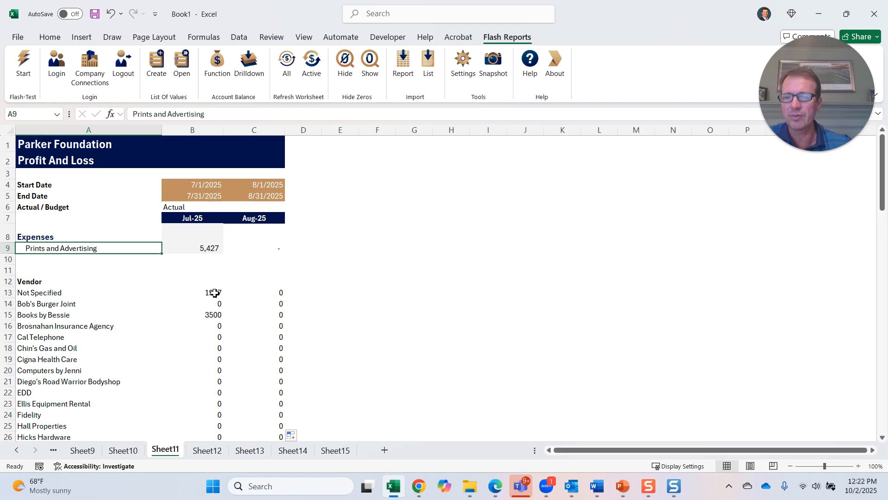
pyautogui.click(157, 59)
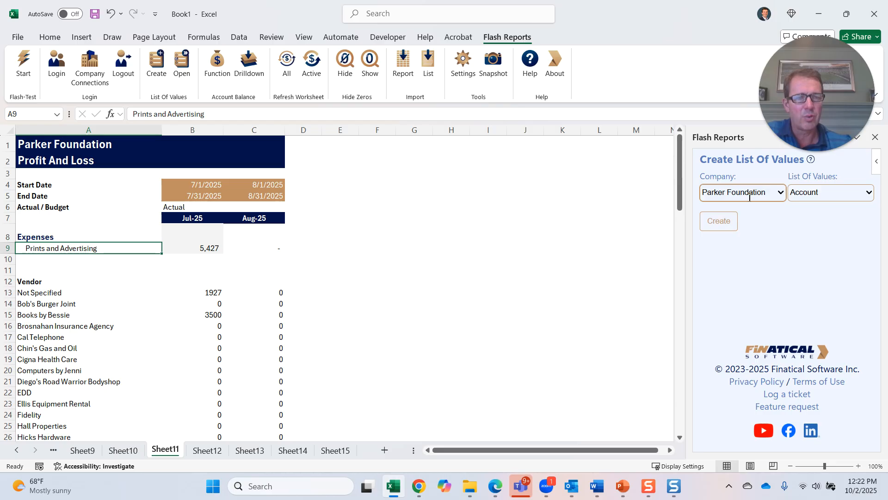
pyautogui.click(719, 221)
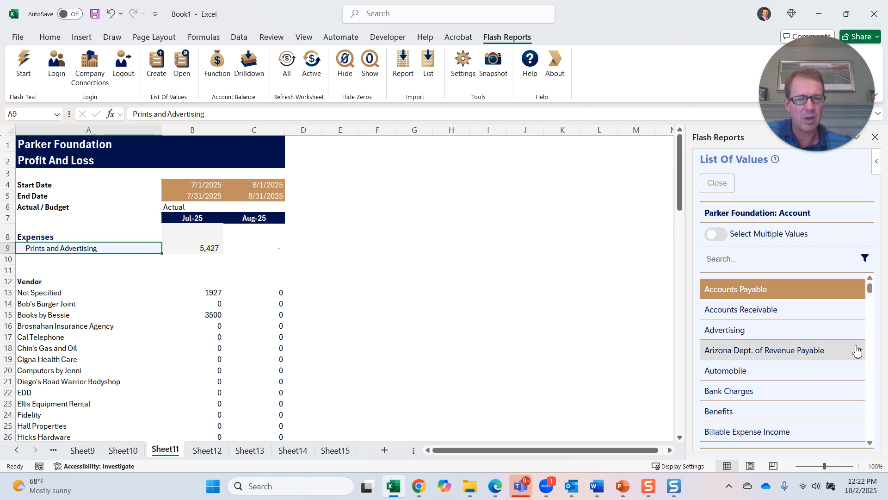
pyautogui.write('expen')
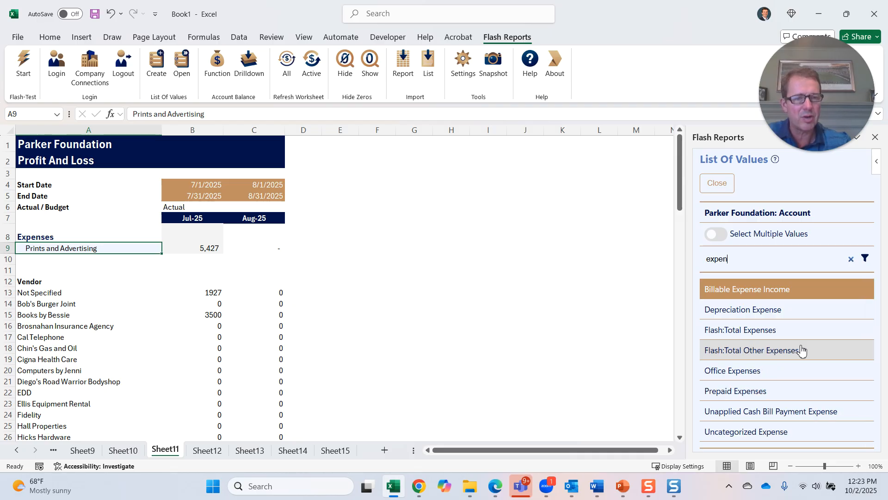
pyautogui.click(767, 334)
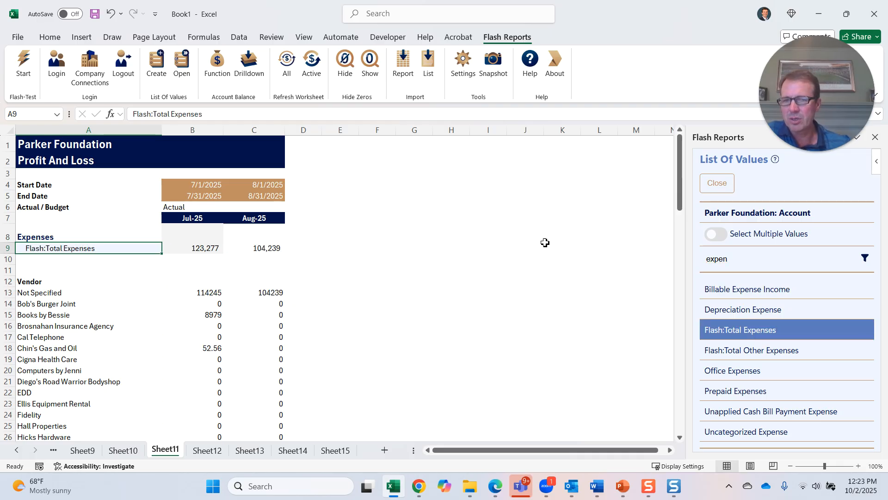
pyautogui.click(475, 257)
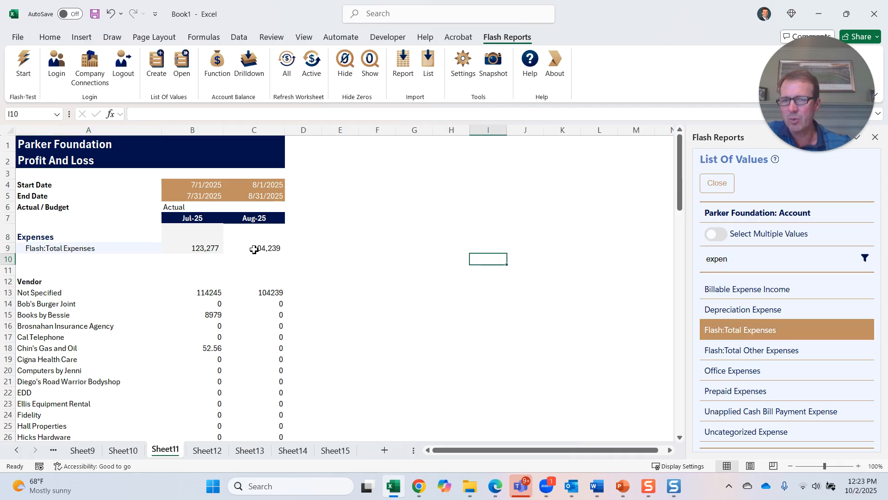
# - Copy C9's number format onto the vendor amounts in B13:C39 with Format Painter
pyautogui.click(78, 248)
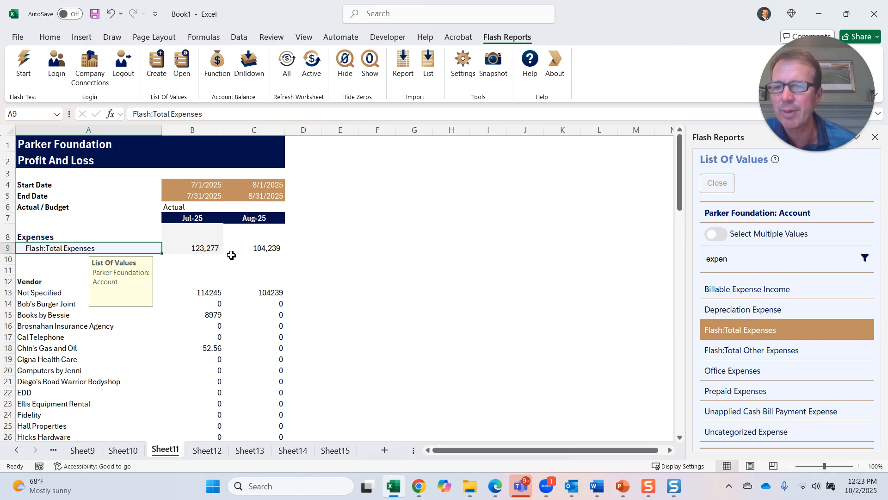
pyautogui.click(296, 267)
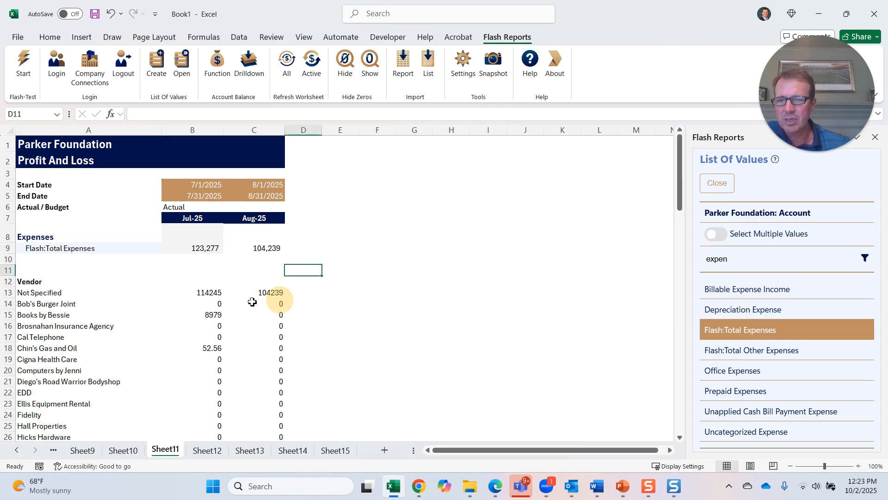
pyautogui.moveTo(211, 293); pyautogui.dragTo(264, 422)
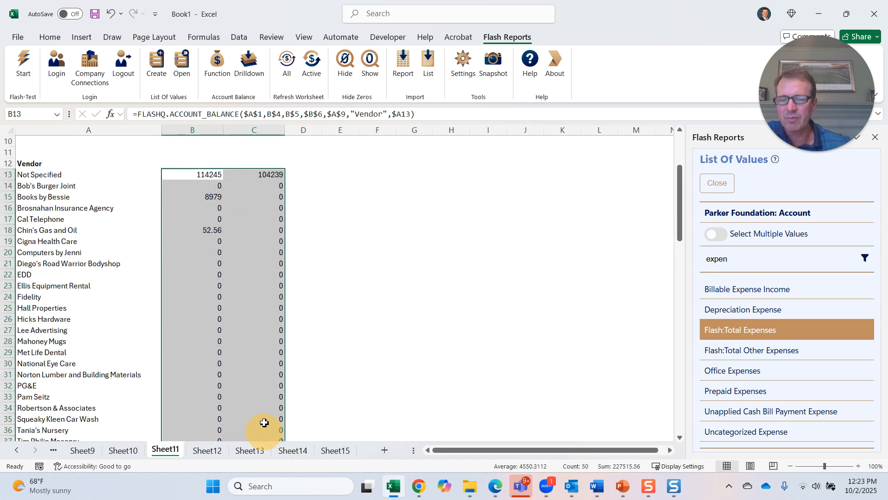
pyautogui.scroll(2, 352, 245)
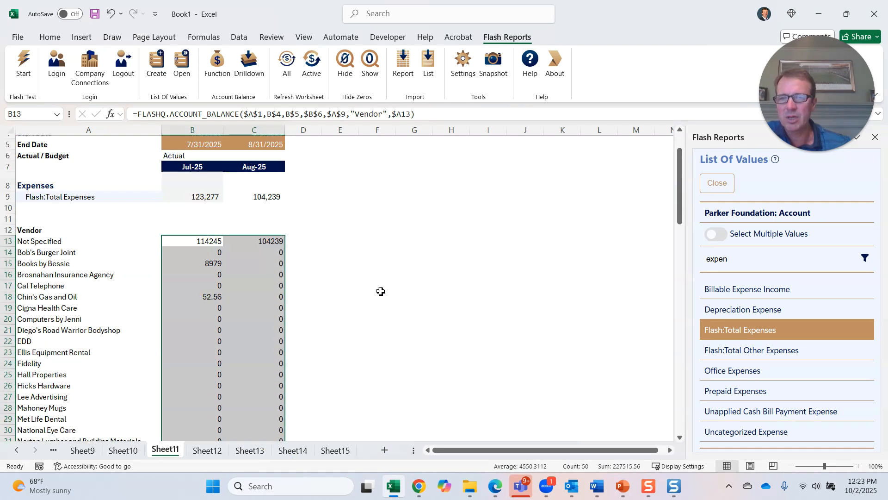
pyautogui.moveTo(268, 196); pyautogui.dragTo(269, 197)
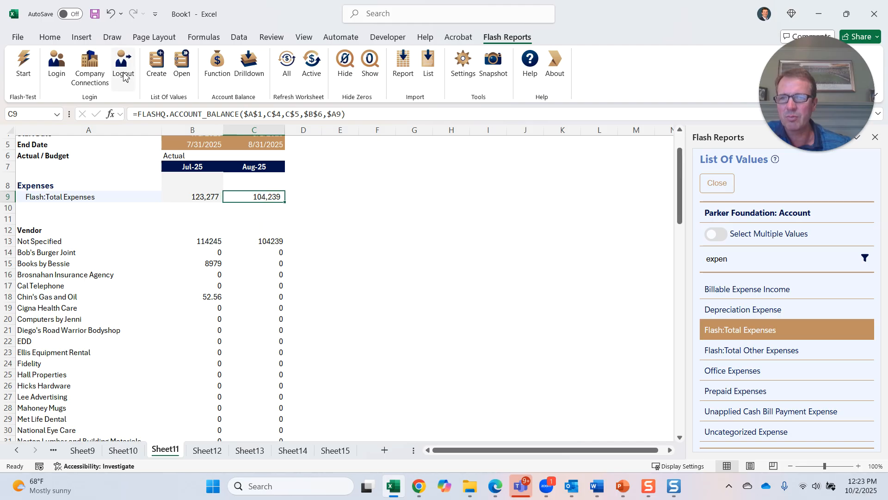
pyautogui.click(49, 37)
pyautogui.click(43, 84)
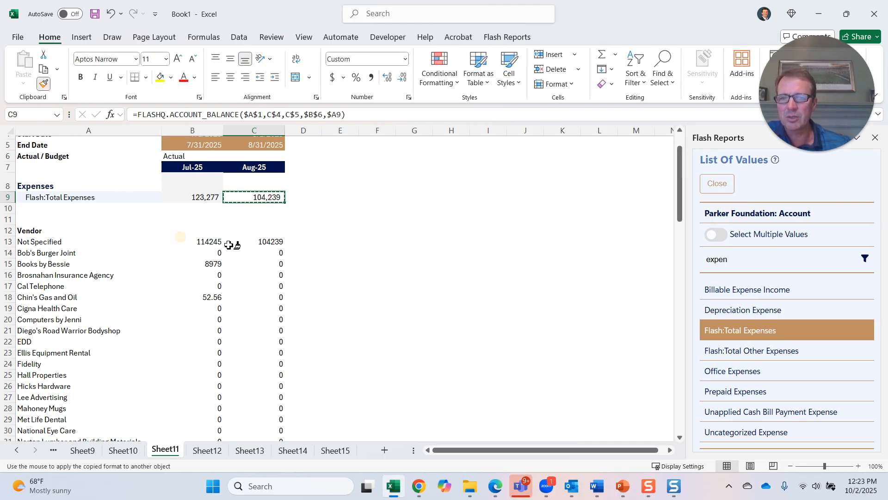
pyautogui.moveTo(198, 240)
pyautogui.mouseDown()
pyautogui.moveTo(267, 327)
pyautogui.moveTo(267, 437)
pyautogui.moveTo(267, 426)
pyautogui.mouseUp()
pyautogui.scroll(4, 268, 426)
pyautogui.scroll(1, 268, 427)
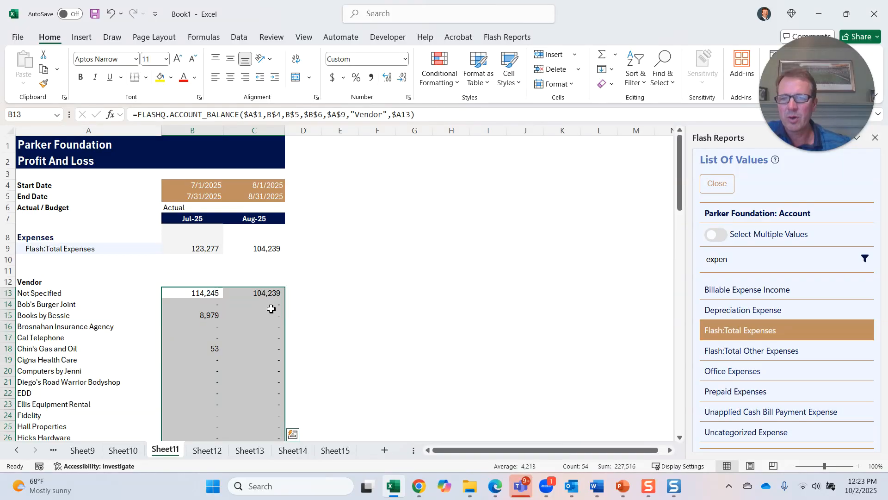
# - Add an AutoSum total of the Jul-25 vendor amounts B13:B39 in cell B40
pyautogui.click(201, 291)
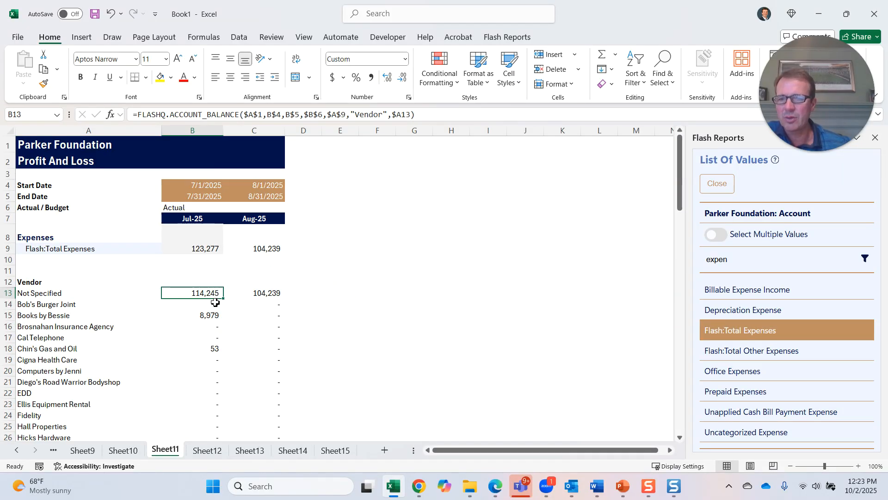
pyautogui.scroll(-8, 220, 308)
pyautogui.click(207, 291)
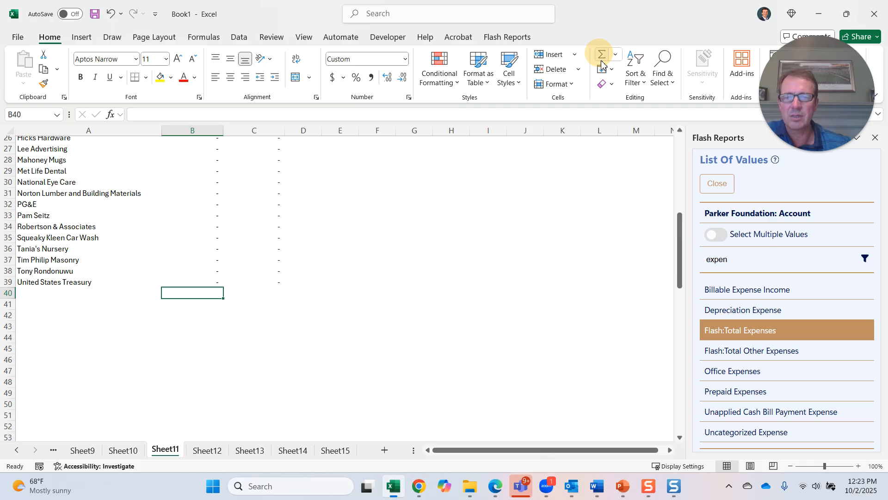
pyautogui.scroll(4, 477, 224)
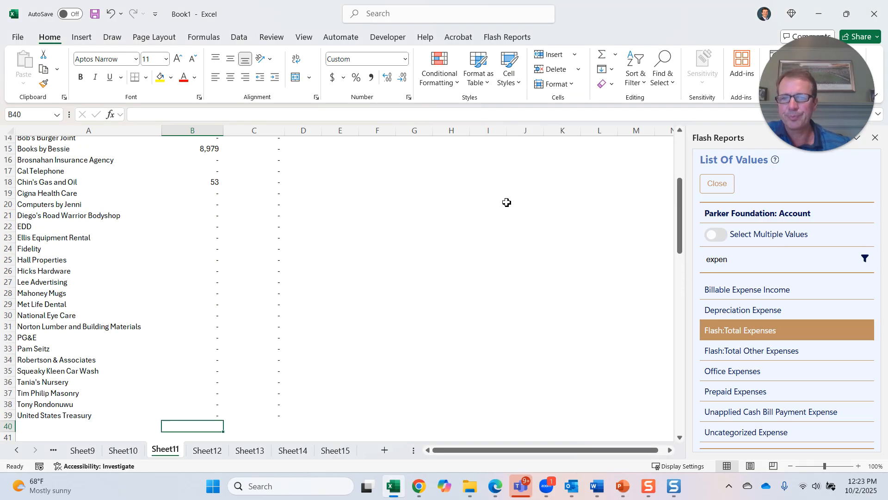
pyautogui.click(602, 54)
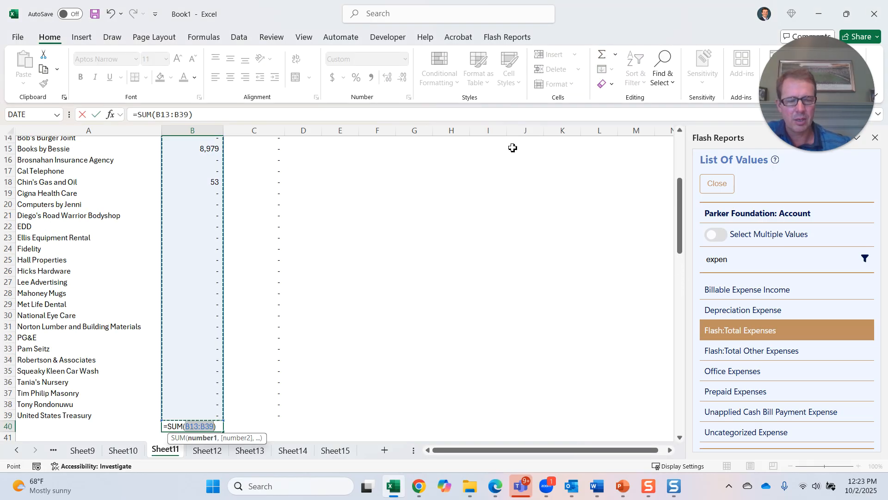
pyautogui.press('Return')
# - Fill the B40 total formula across to C40 for August
pyautogui.scroll(3, 416, 226)
pyautogui.scroll(2, 396, 227)
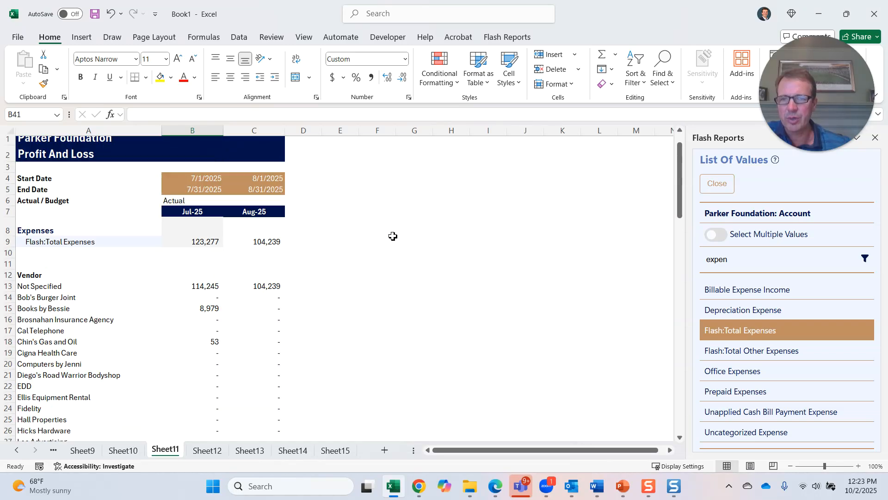
pyautogui.scroll(-8, 377, 230)
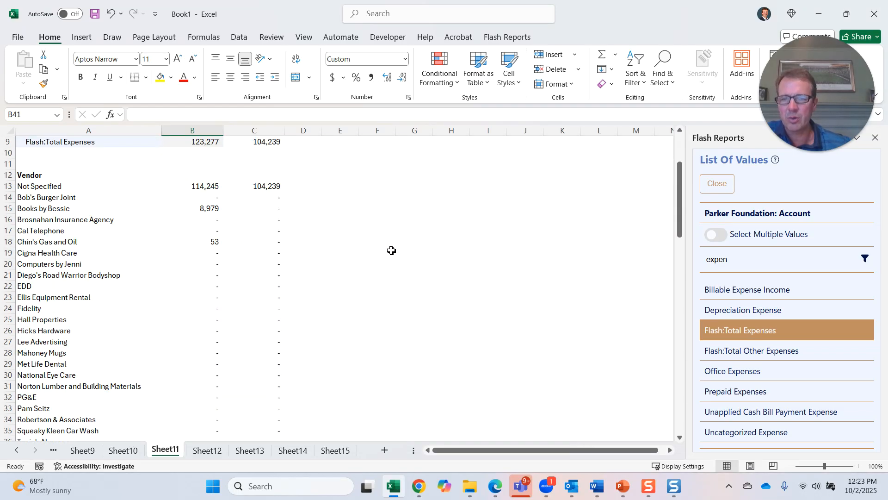
pyautogui.click(215, 322)
pyautogui.moveTo(224, 325); pyautogui.dragTo(277, 323)
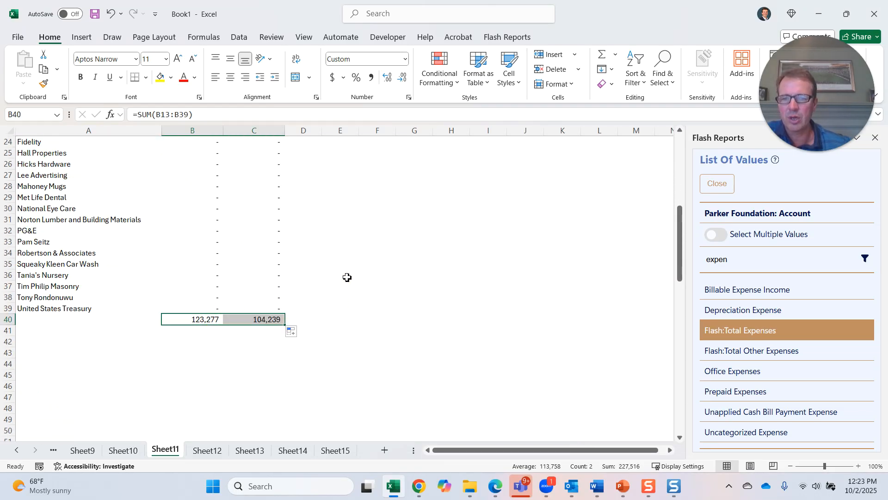
# - Review the vendor formulas in B13 and B15 against the total expenses row
pyautogui.scroll(8, 342, 278)
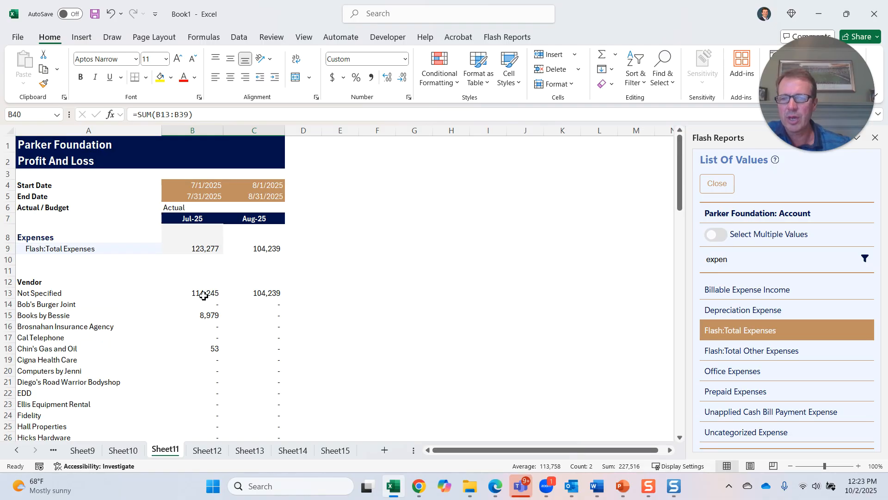
pyautogui.click(204, 295)
pyautogui.scroll(-1, 273, 295)
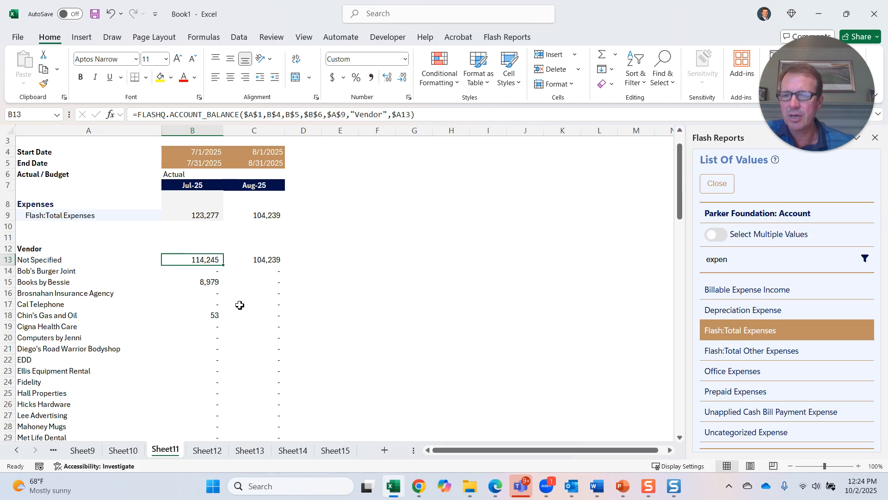
pyautogui.click(209, 284)
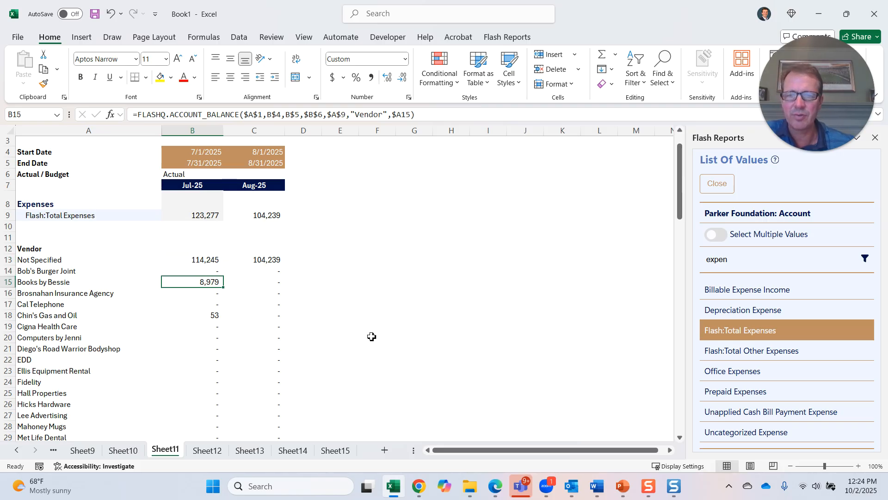
pyautogui.scroll(1, 324, 320)
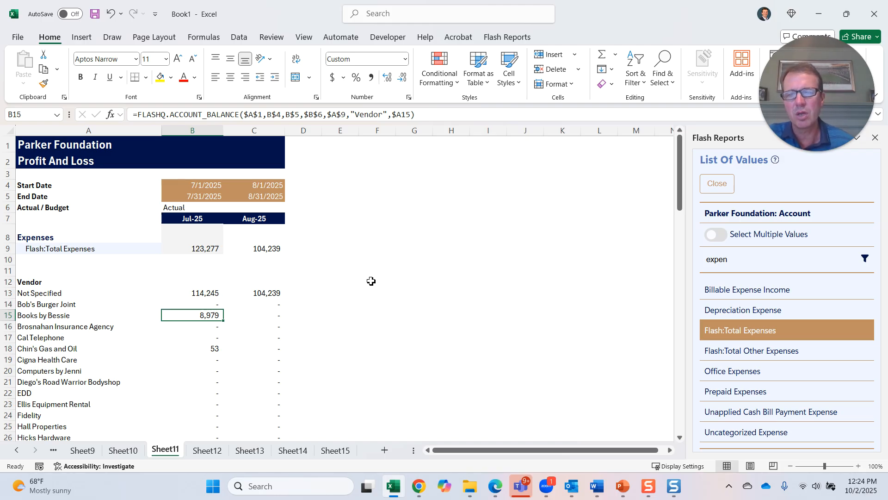
pyautogui.click(392, 244)
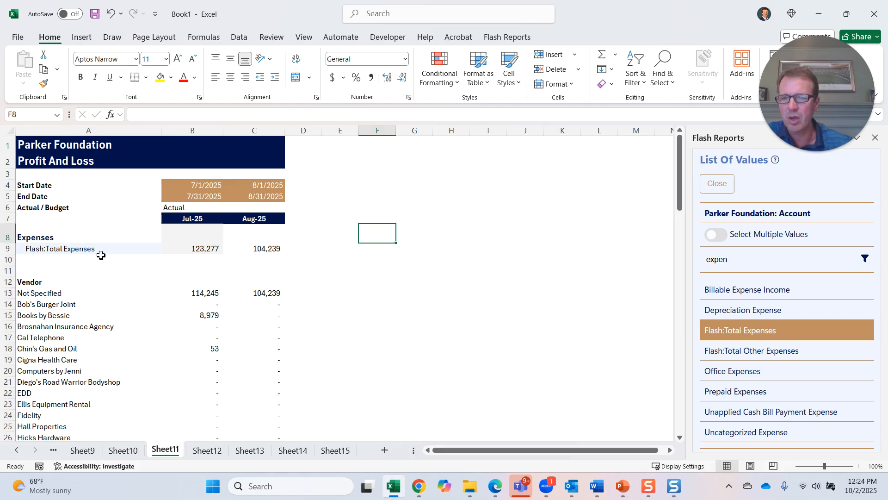